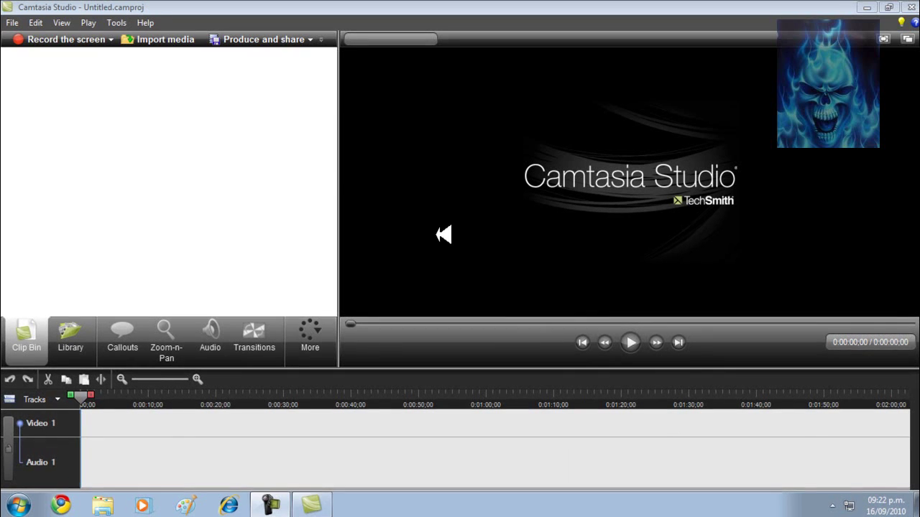
Step: Import the Naturaleza sample video from the Vídeos de muestra folder into the project
left_click(189, 42)
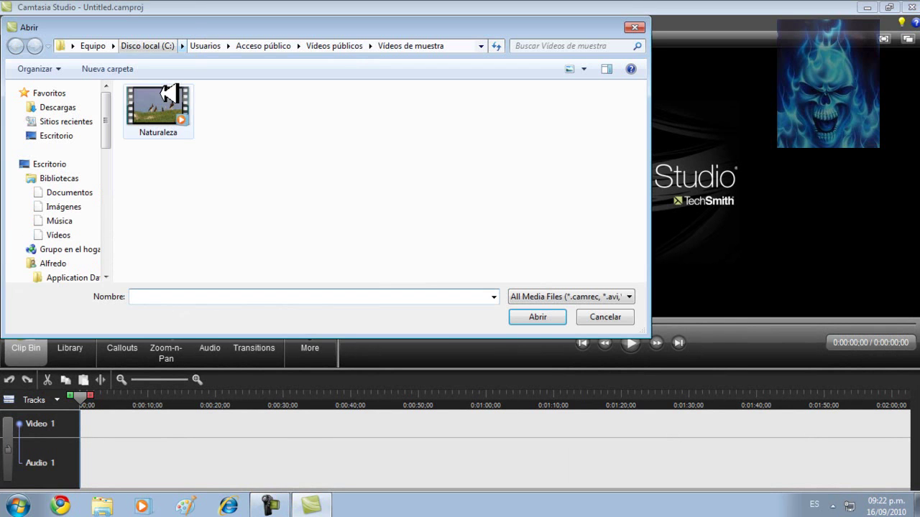
left_click(156, 101)
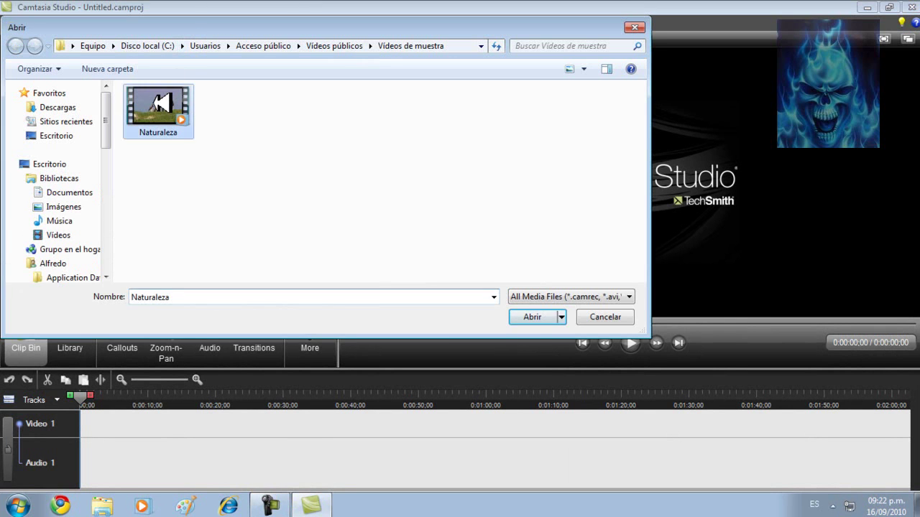
double_click(158, 103)
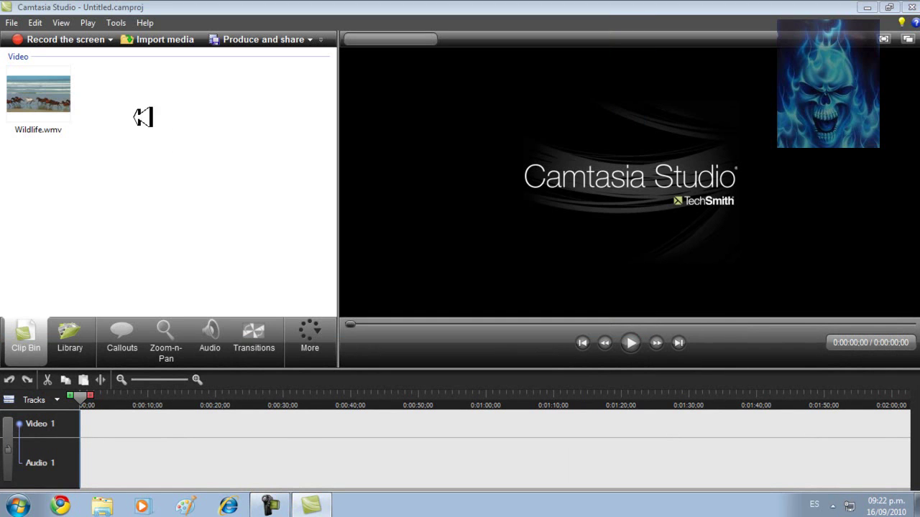
Step: Place Wildlife.wmv at the start of the Video 1 track and set the editing dimensions to 1280 x 720 (YouTube & HD)
left_click(54, 97)
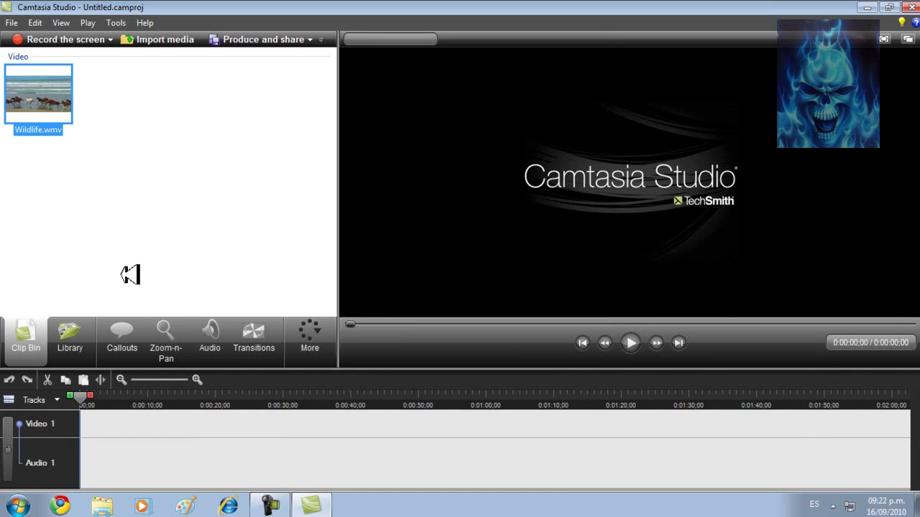
left_click_drag(112, 350, 108, 426)
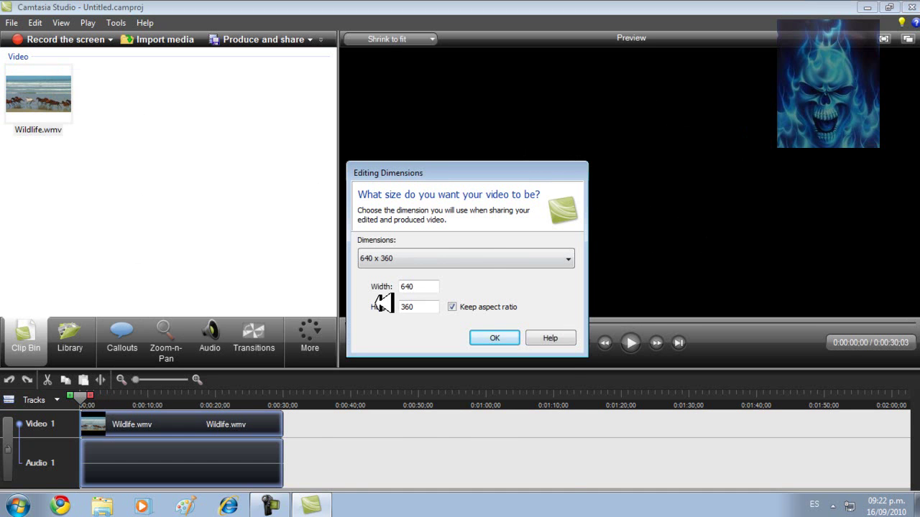
left_click(486, 258)
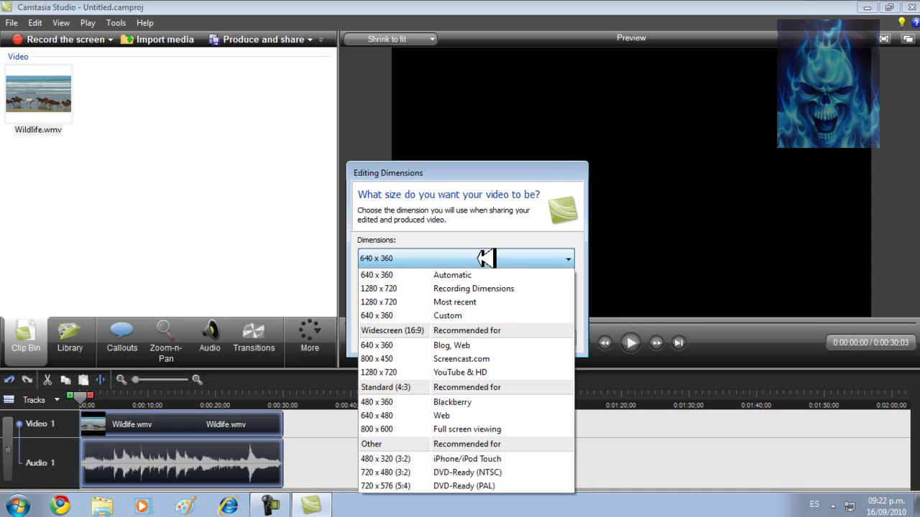
left_click(407, 372)
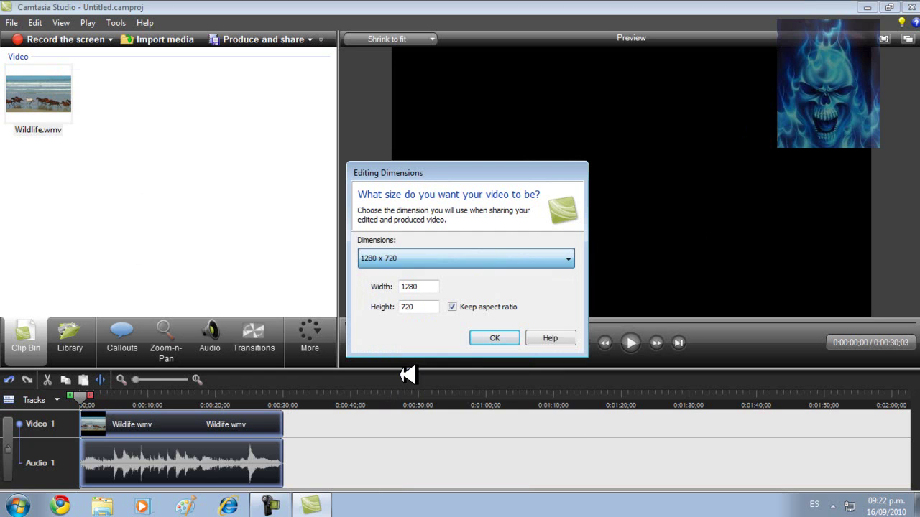
left_click(496, 339)
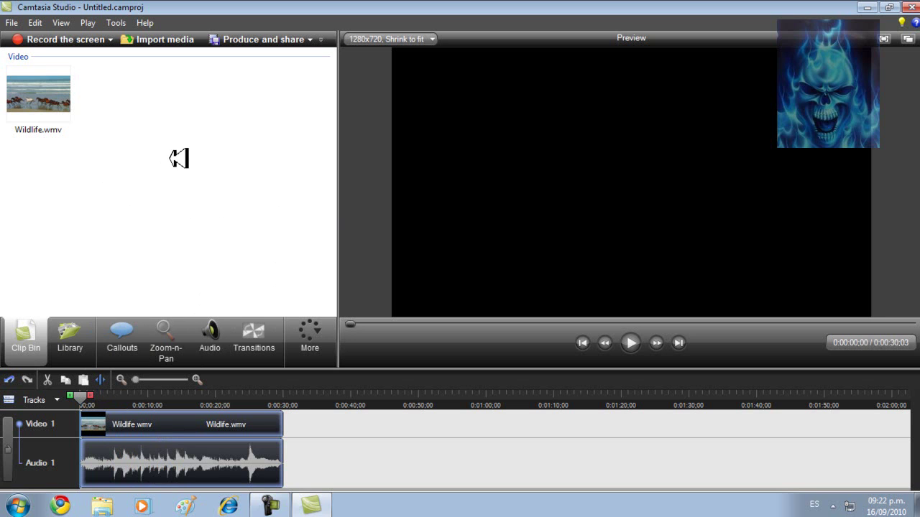
Step: Start producing the video with the Custom production settings preset
left_click(294, 37)
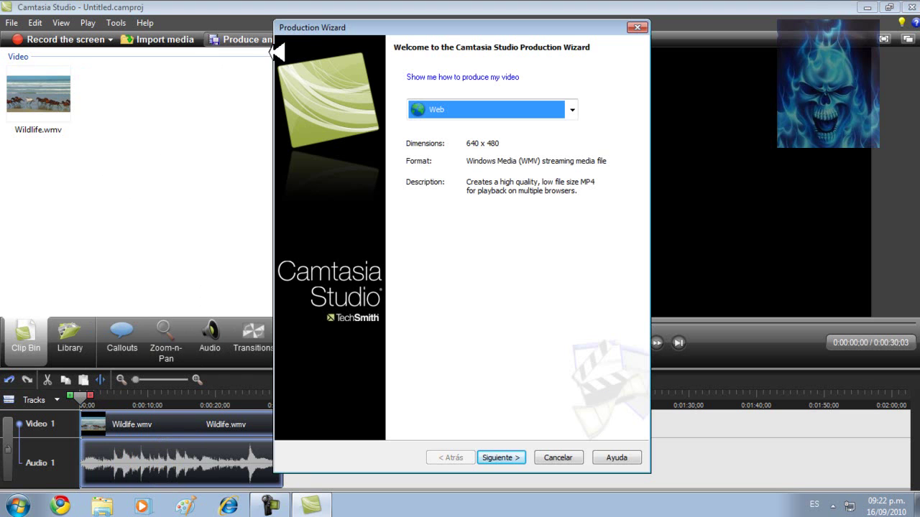
left_click_drag(322, 25, 344, 25)
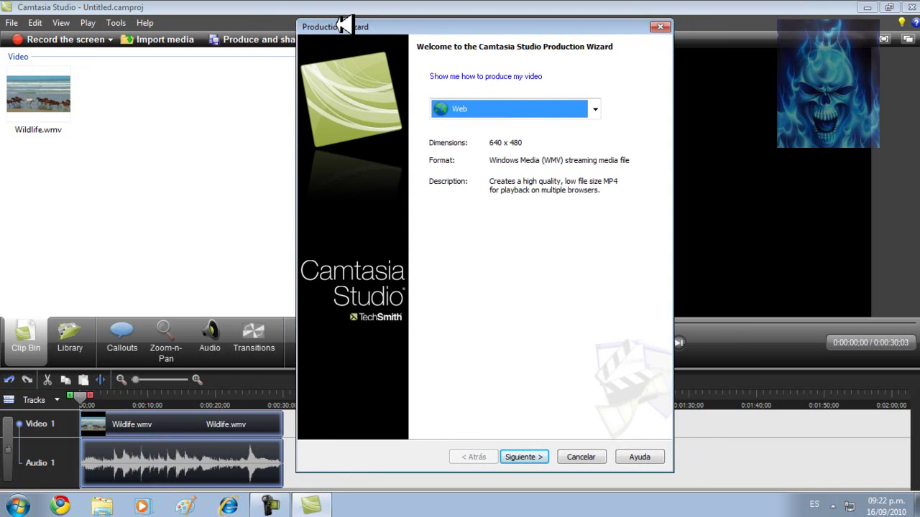
left_click(596, 109)
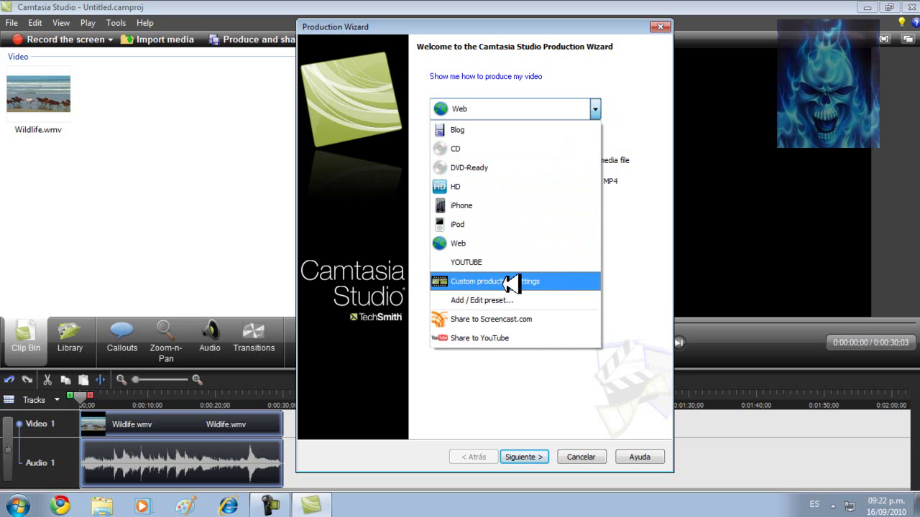
left_click(515, 285)
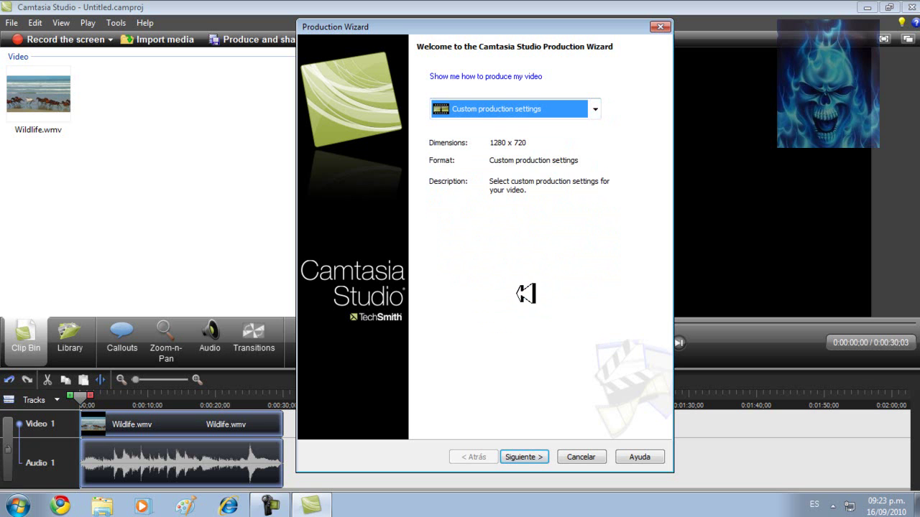
left_click(521, 457)
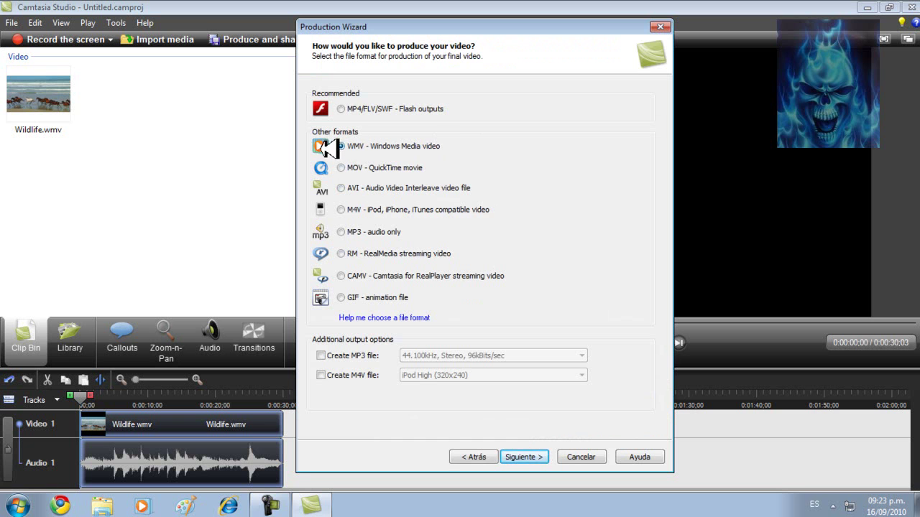
Step: Accept the WMV - Windows Media video format and the custom size of 1280 x 720, continuing to the video options
left_click(523, 457)
left_click(532, 457)
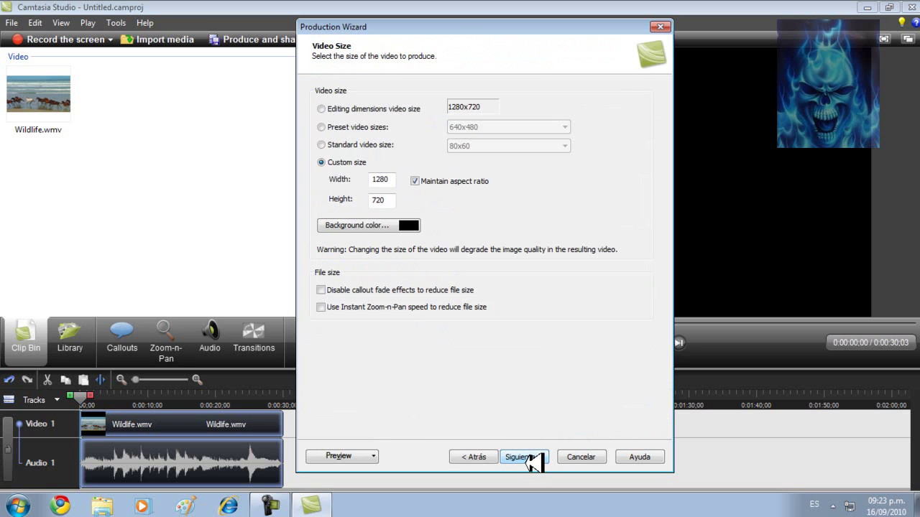
left_click_drag(393, 180, 370, 181)
right_click(381, 181)
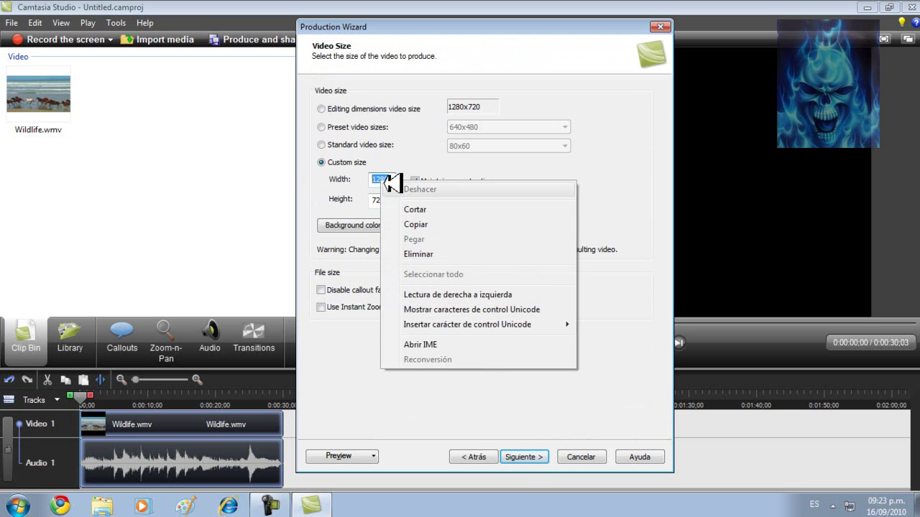
left_click(424, 225)
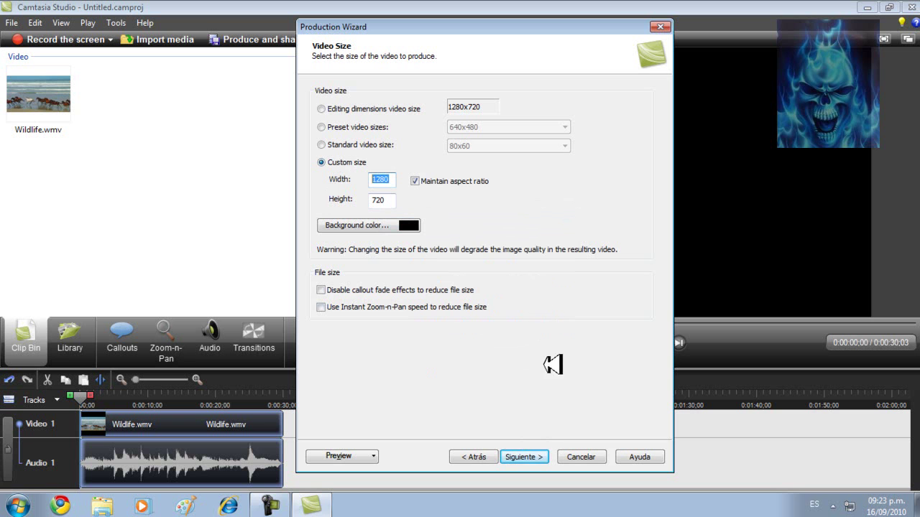
left_click(520, 457)
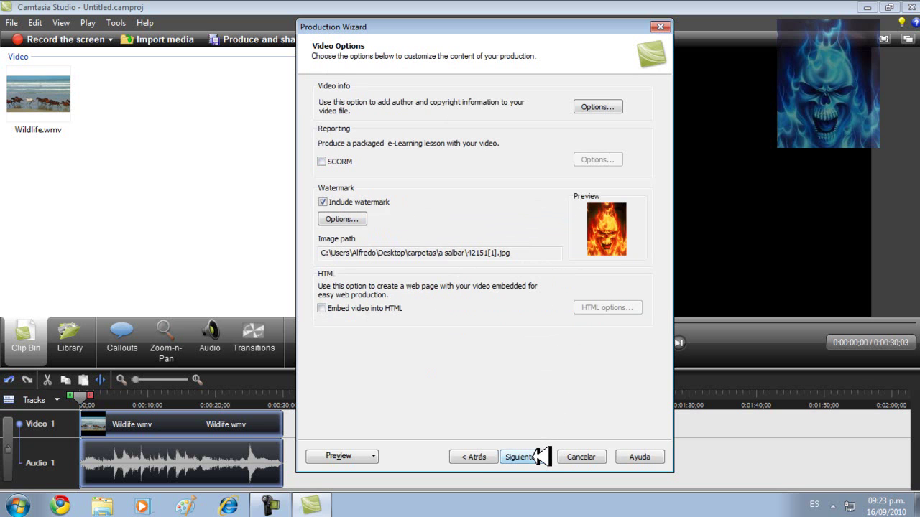
Step: Include a watermark and choose the image 42151[1] from the desktop folder carpetas\a salbar for it
left_click(324, 202)
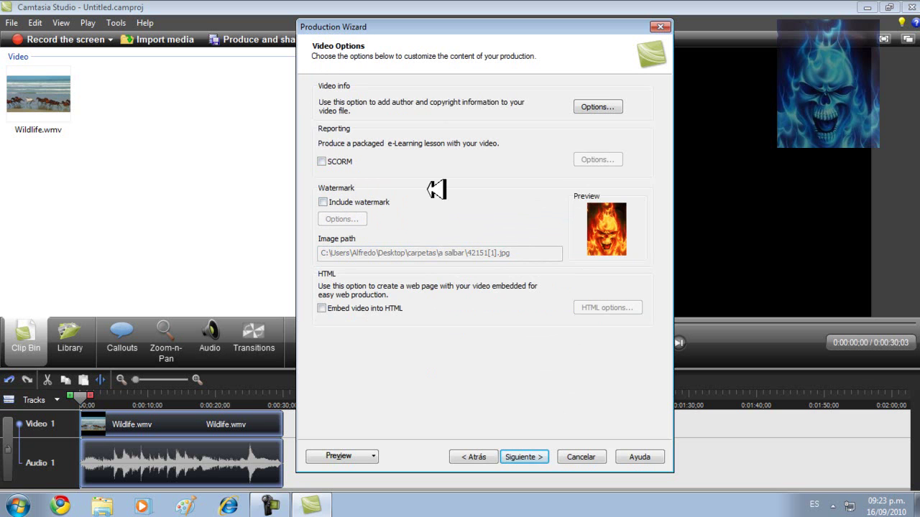
left_click(324, 202)
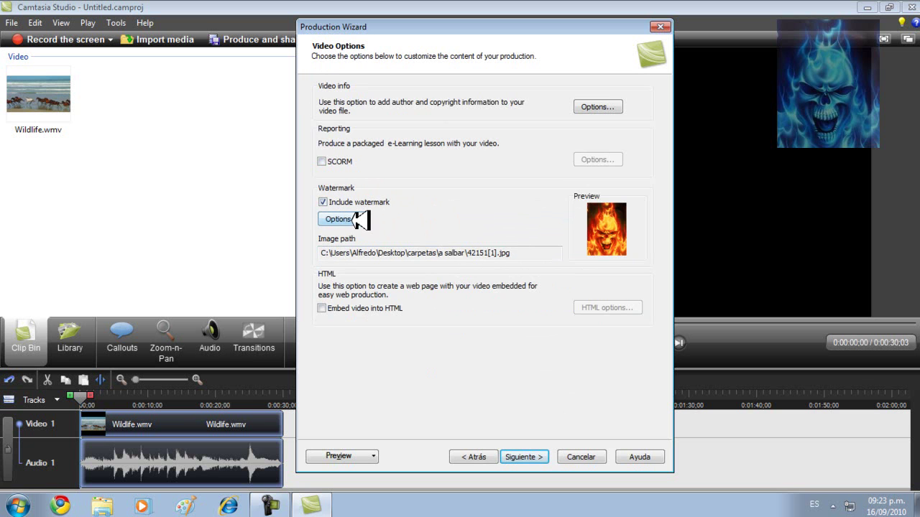
left_click(352, 219)
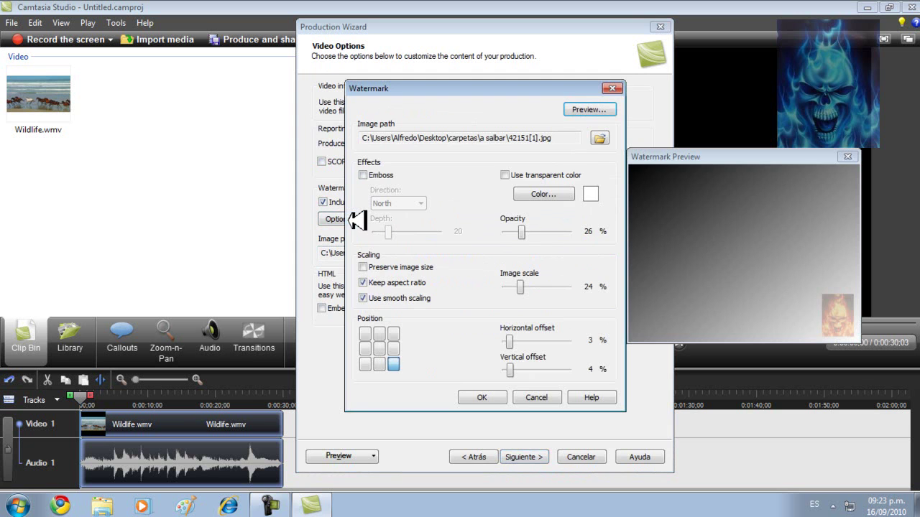
left_click(601, 140)
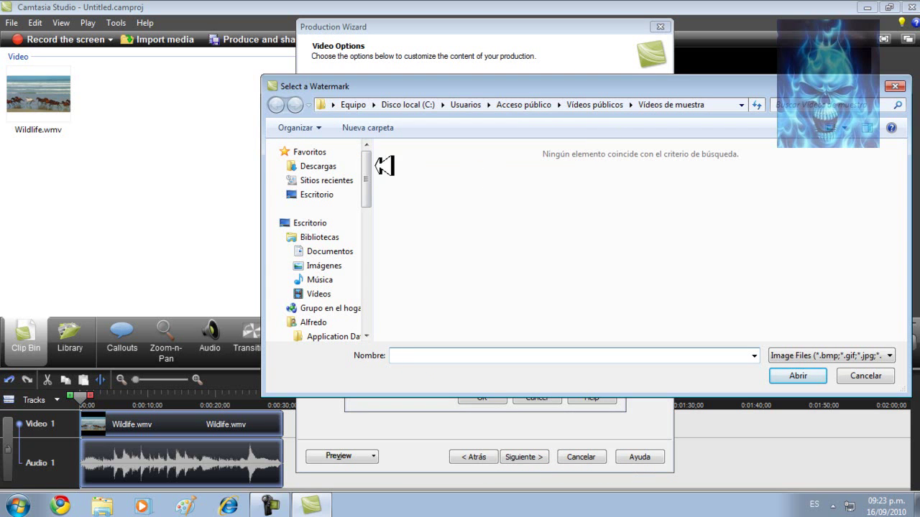
left_click(320, 195)
double_click(421, 269)
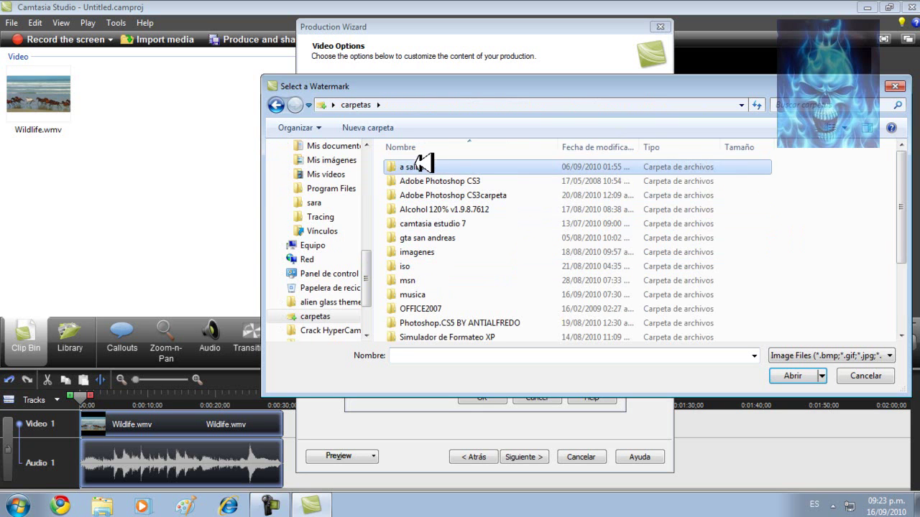
double_click(424, 165)
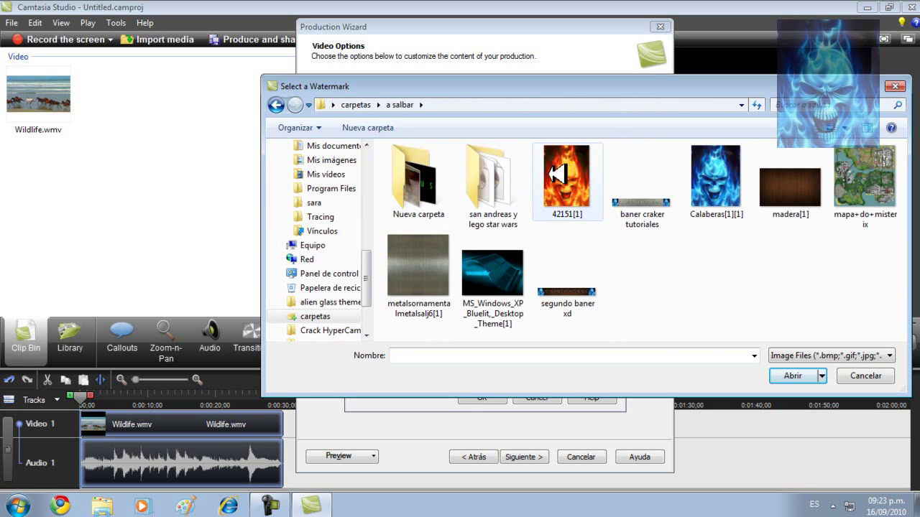
double_click(571, 180)
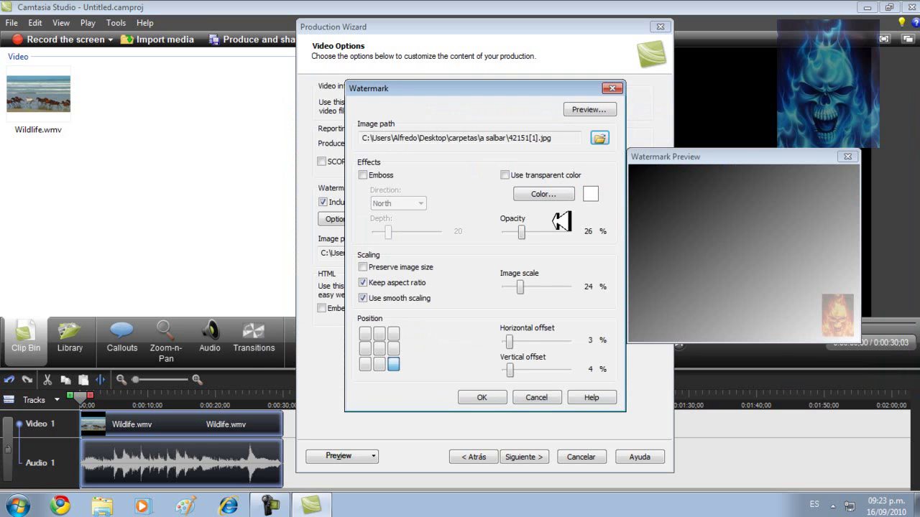
Step: Set the watermark's image scale to 29%, its opacity to 12%, and both its horizontal and vertical offsets to 0%
left_click_drag(526, 288, 531, 287)
mouse_move(529, 232)
left_mouse_down()
mouse_move(539, 230)
mouse_move(519, 241)
left_mouse_up()
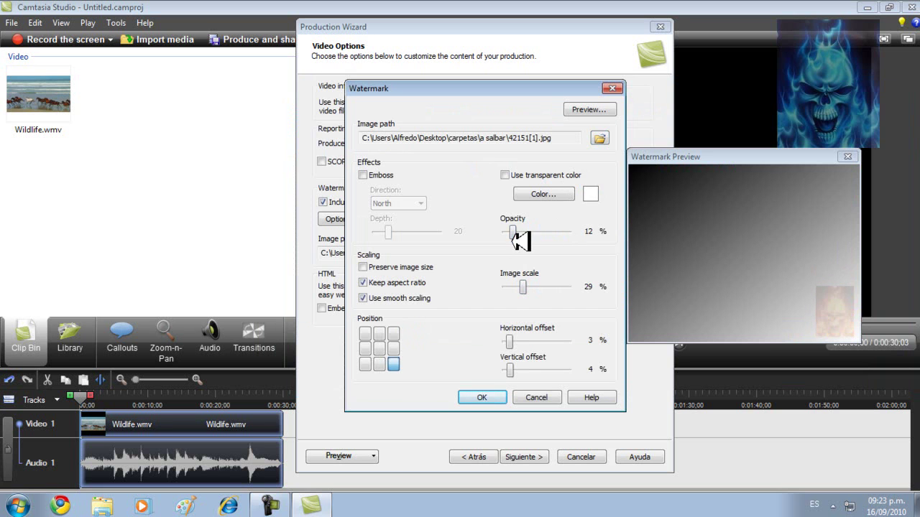
left_click_drag(509, 342, 503, 339)
left_click_drag(512, 370, 502, 369)
Step: Anchor the watermark in the video's bottom-right corner with a 2% horizontal and 4% vertical offset, and accept the watermark settings
left_click(367, 334)
left_click(393, 334)
left_click(393, 364)
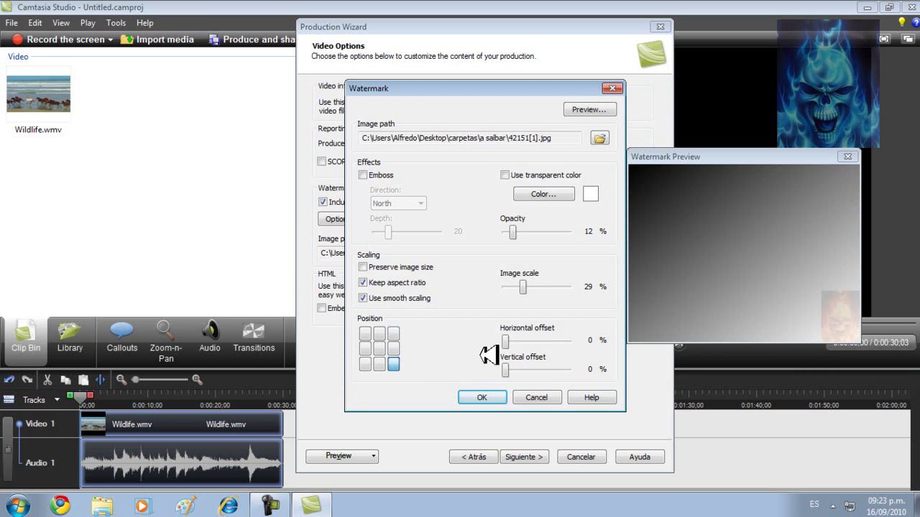
left_click_drag(505, 340, 512, 368)
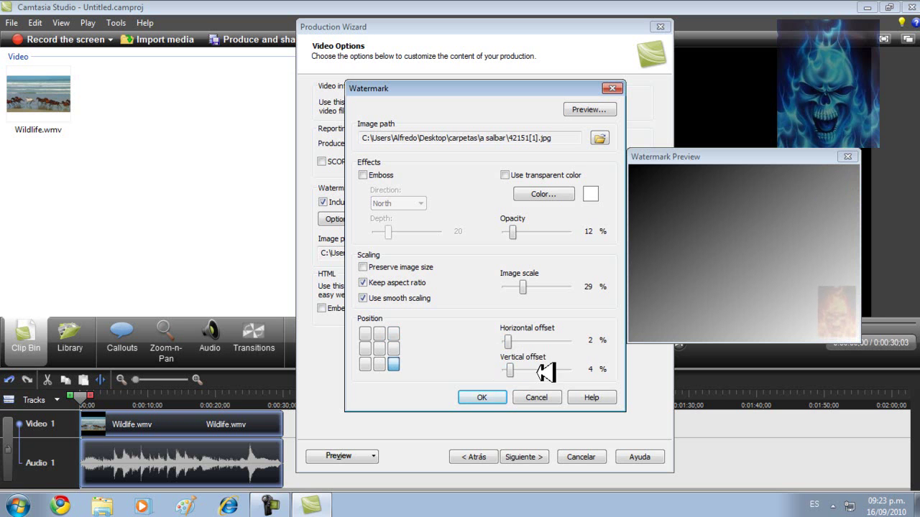
left_click(480, 396)
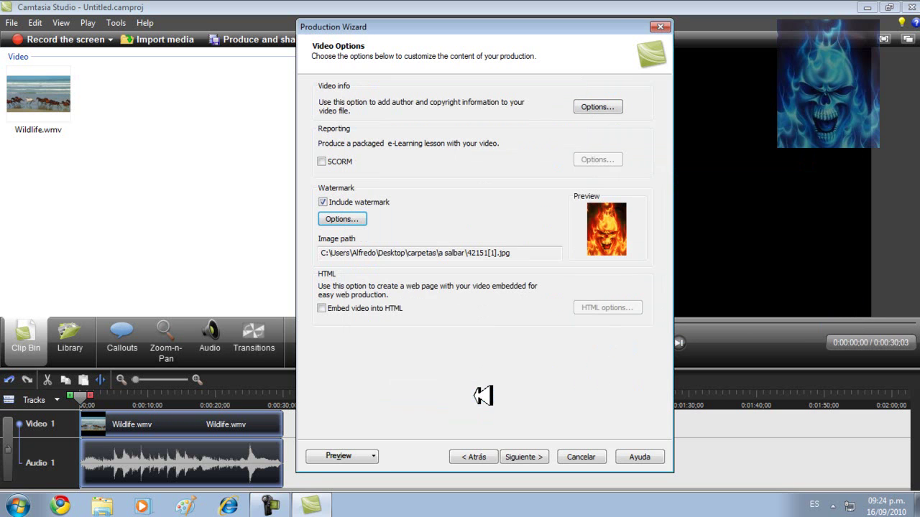
Step: Skip the marker options, name the production naturalesa, and close the Production Wizard without producing the video
left_click(536, 456)
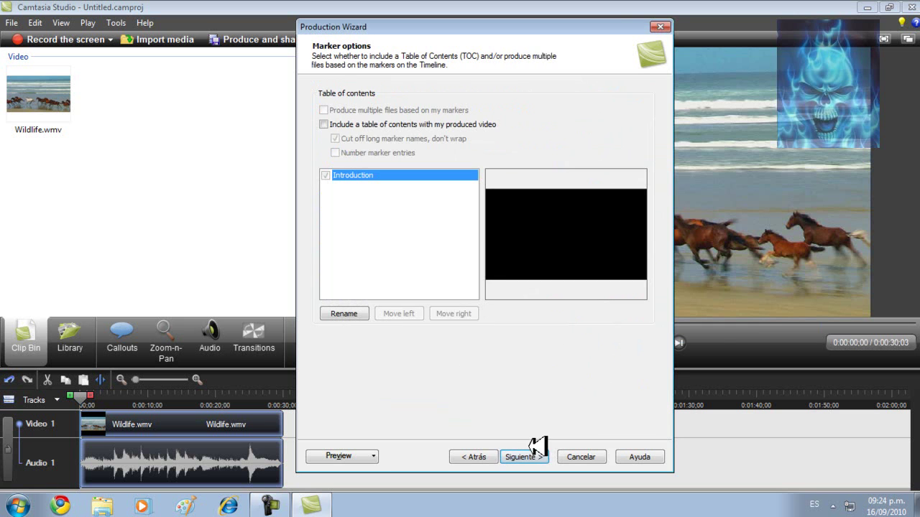
left_click(537, 455)
left_click(394, 121)
left_click_drag(393, 121, 274, 120)
key("BackSpace")
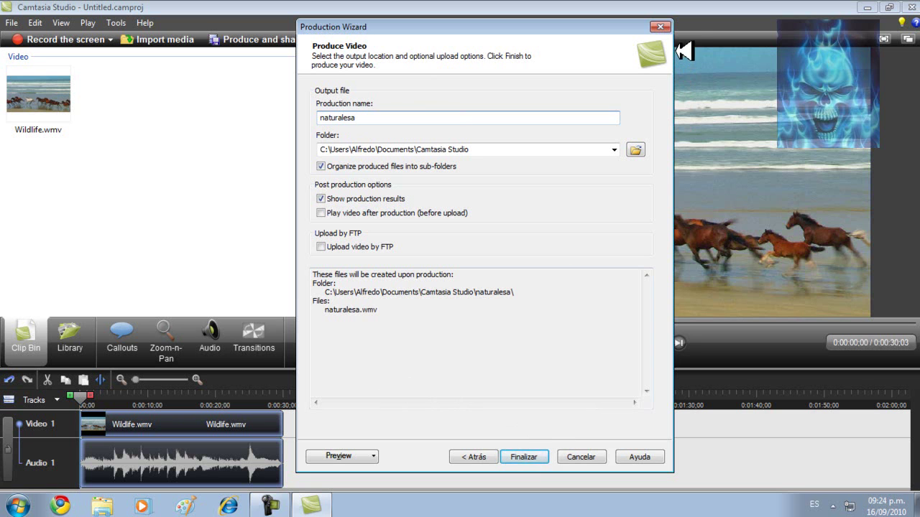
left_click(659, 27)
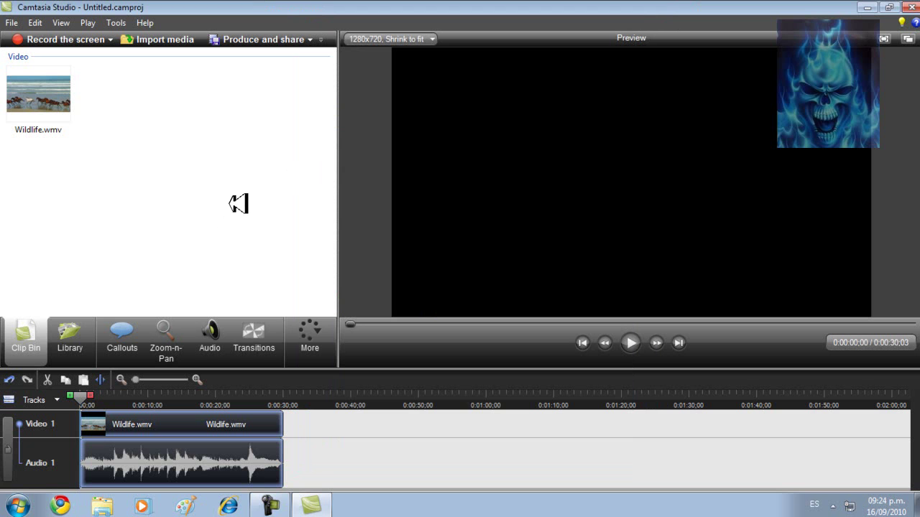
Step: Reopen the Production Wizard, open its preset manager and select the YOUTUBE production preset
left_click(291, 41)
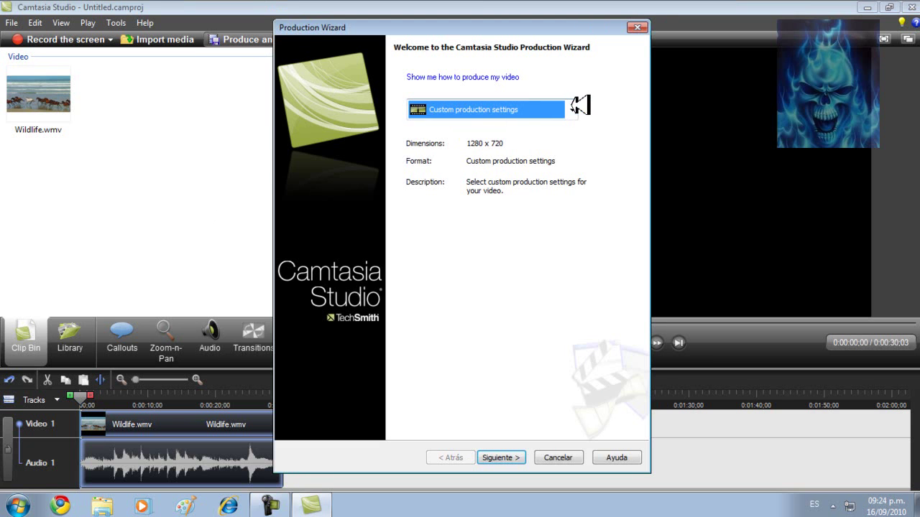
left_click(572, 107)
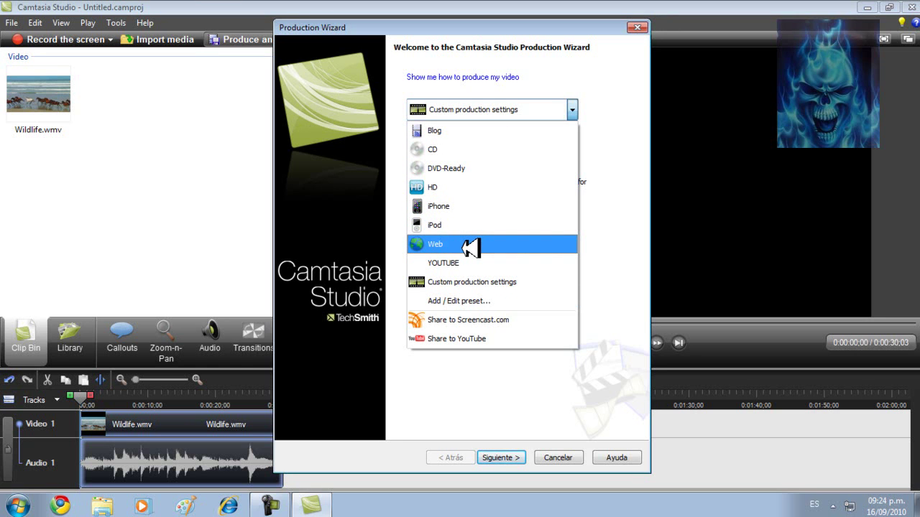
left_click(474, 300)
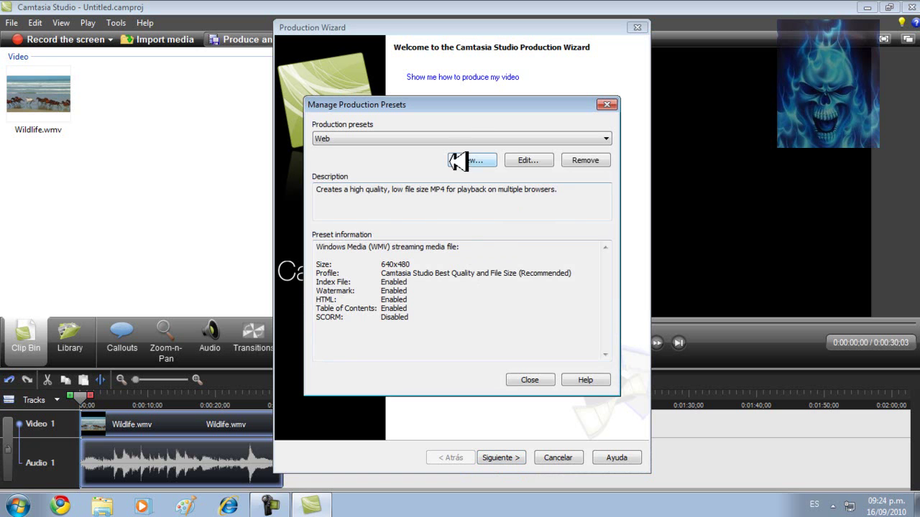
left_click(465, 139)
left_click(417, 211)
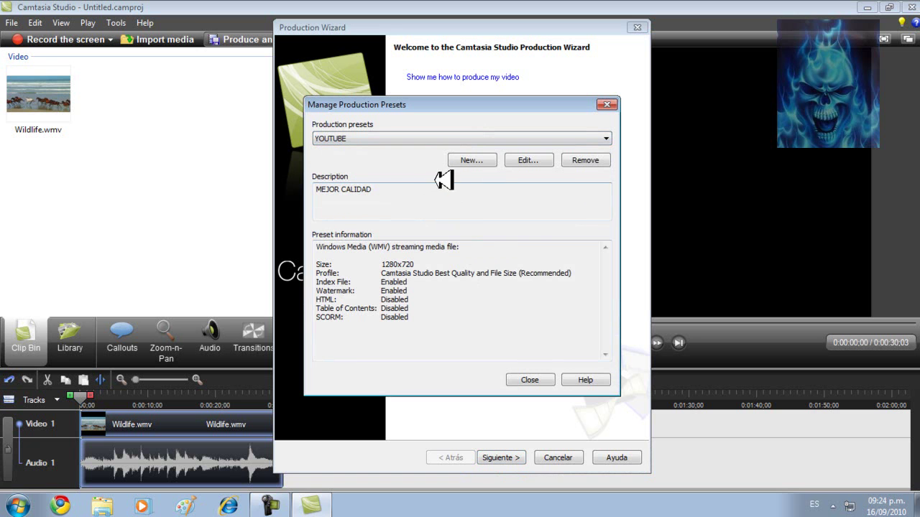
Step: Remove the YOUTUBE production preset and select the Web preset
left_click(586, 161)
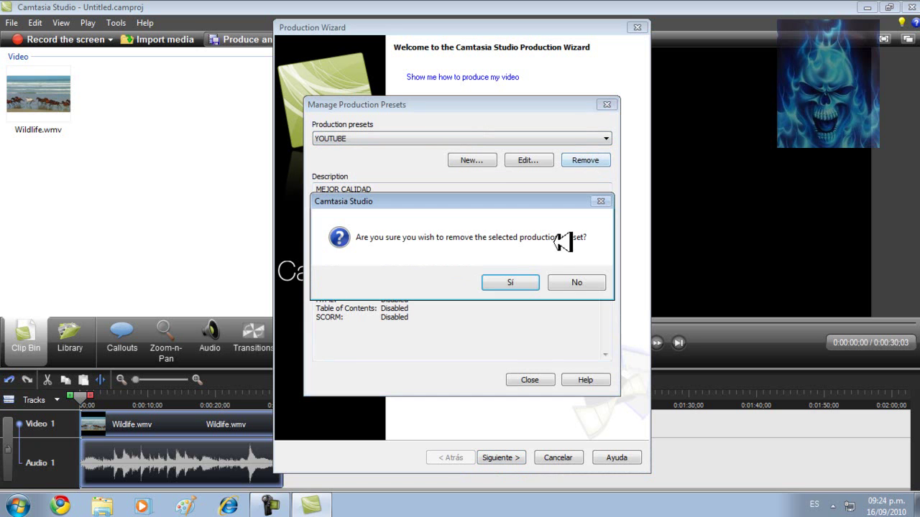
left_click(527, 281)
left_click(456, 138)
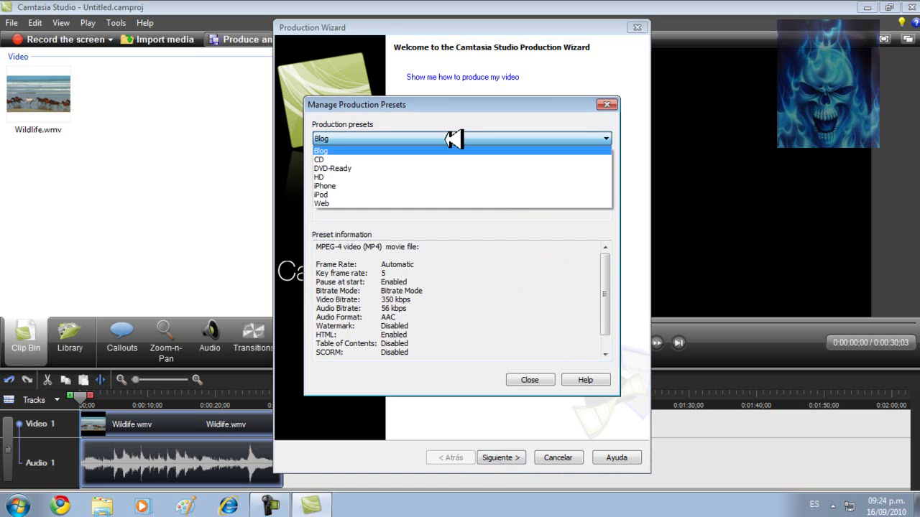
left_click(429, 226)
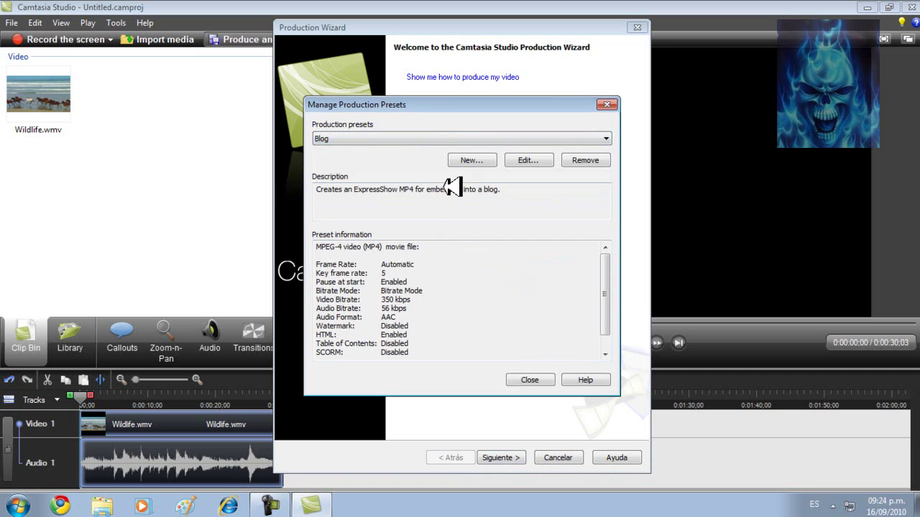
left_click(455, 141)
left_click(375, 203)
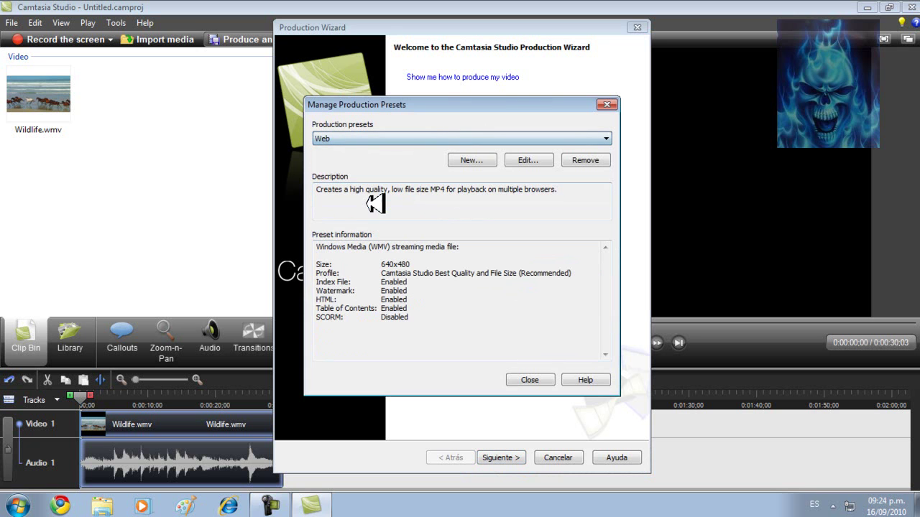
Step: Start a new production preset named youtube with the WMV - Windows Media video format and no additional MP3 file
left_click(474, 161)
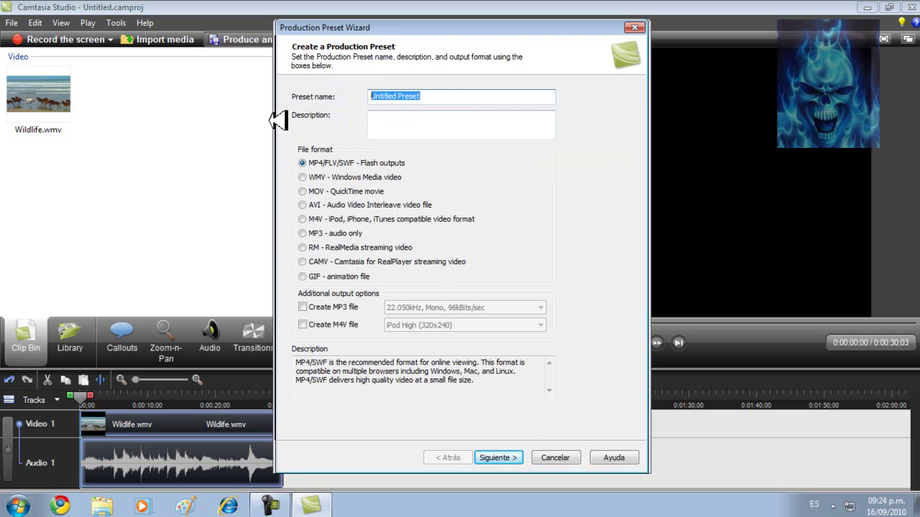
type("youtube")
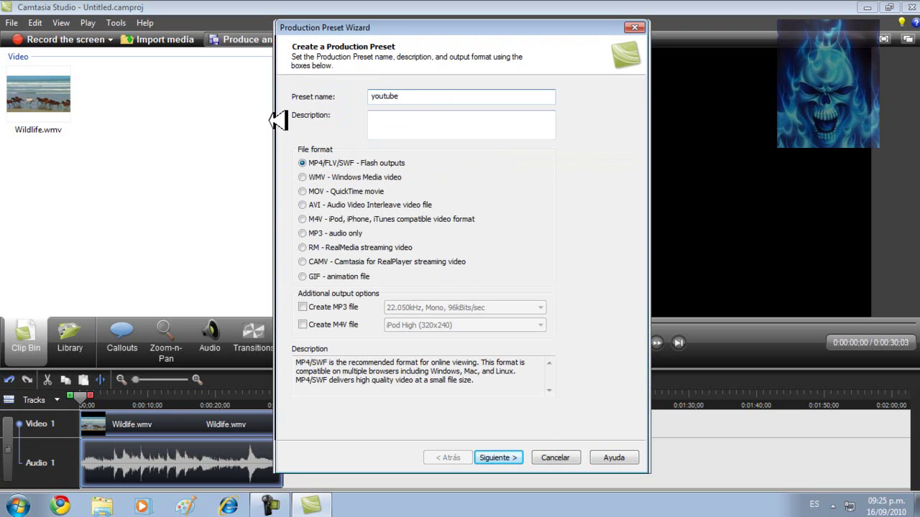
left_click(407, 131)
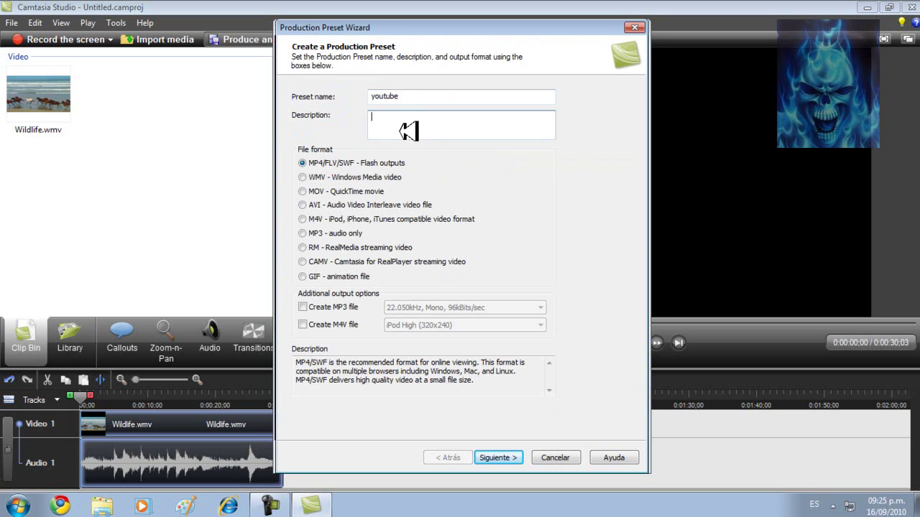
left_click(303, 176)
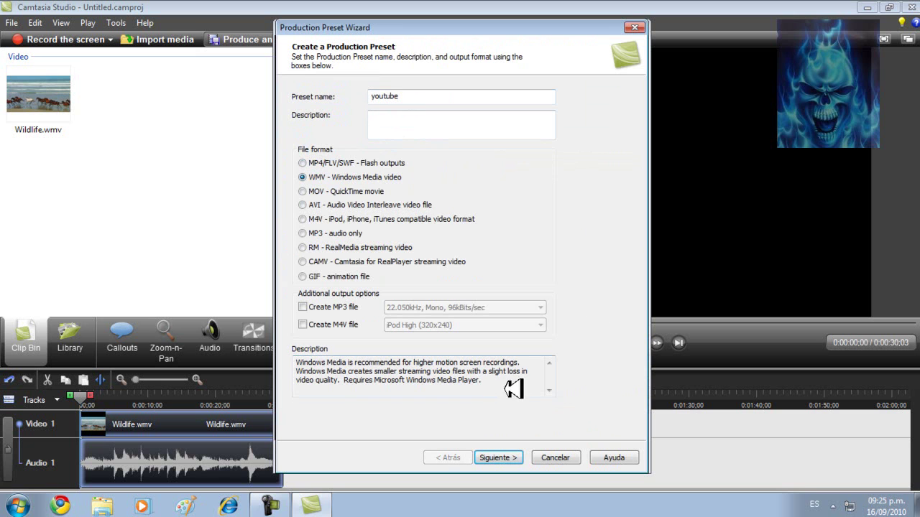
left_click(308, 306)
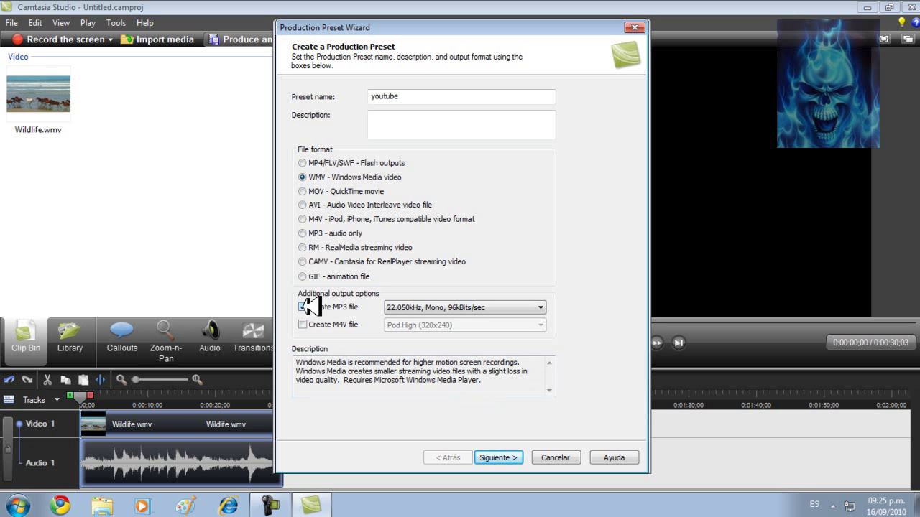
left_click(308, 306)
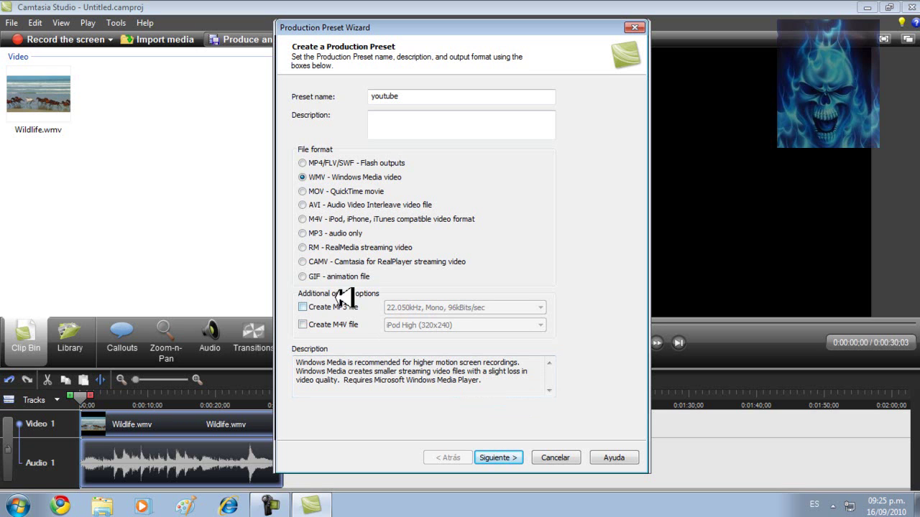
left_click(512, 458)
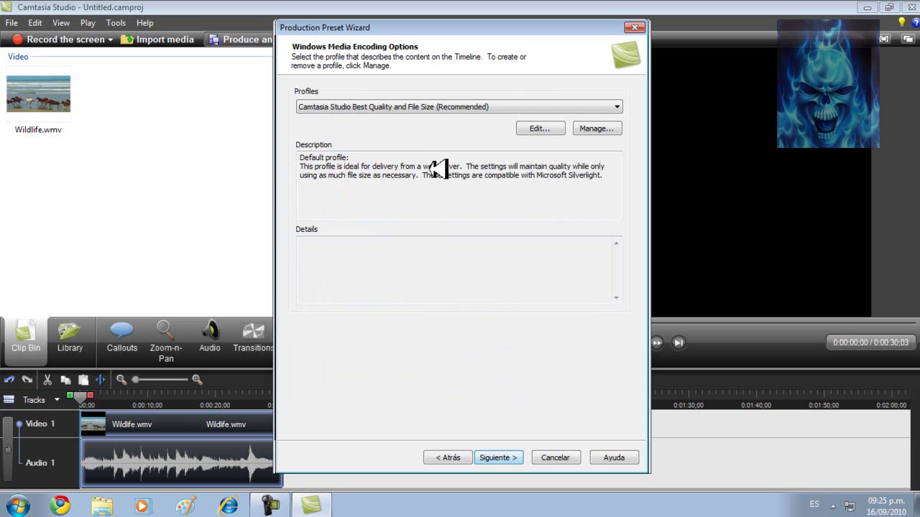
Step: Keep the recommended encoding profile and set the preset's custom video size to 1280 wide by 720 high
left_click(503, 458)
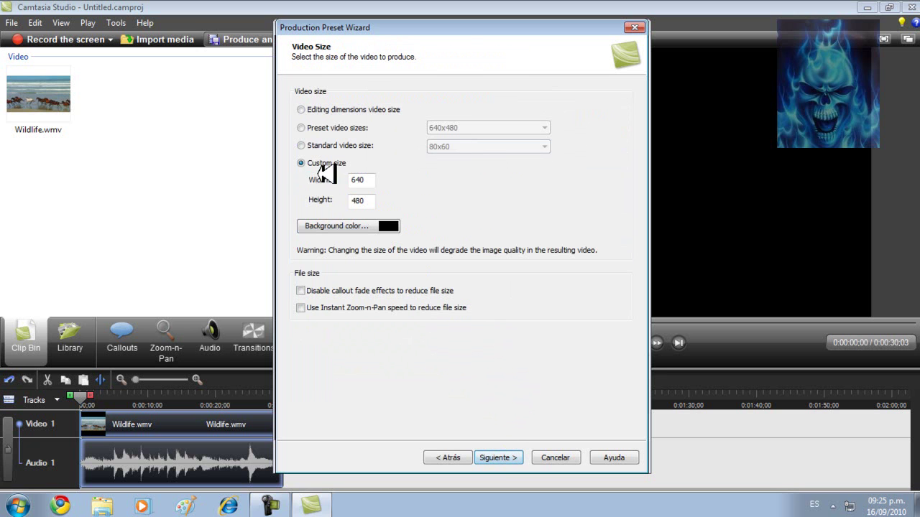
left_click_drag(370, 180, 294, 180)
key("BackSpace")
right_click(357, 180)
left_click(392, 238)
left_click_drag(376, 199, 196, 209)
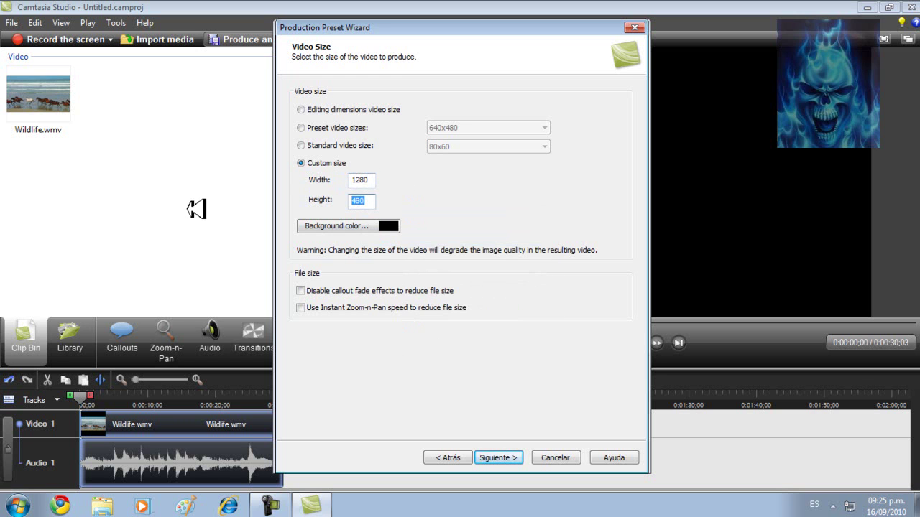
type("720")
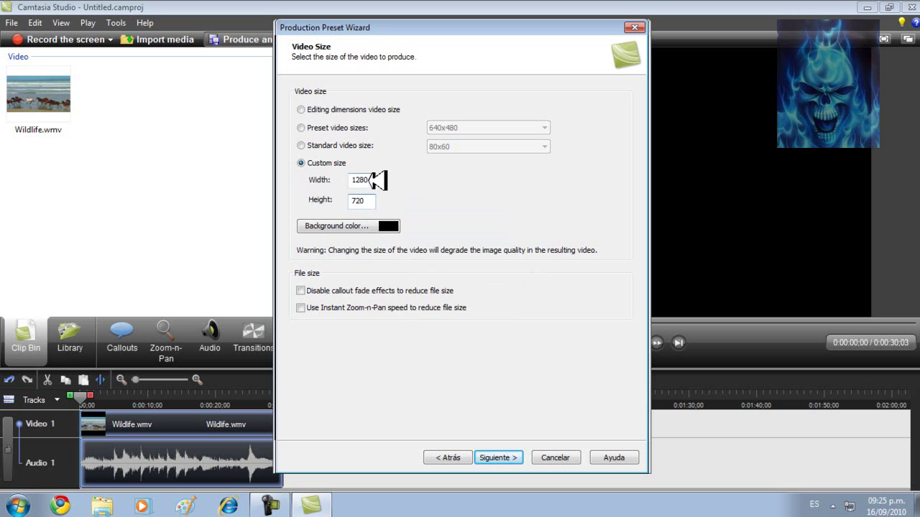
double_click(366, 180)
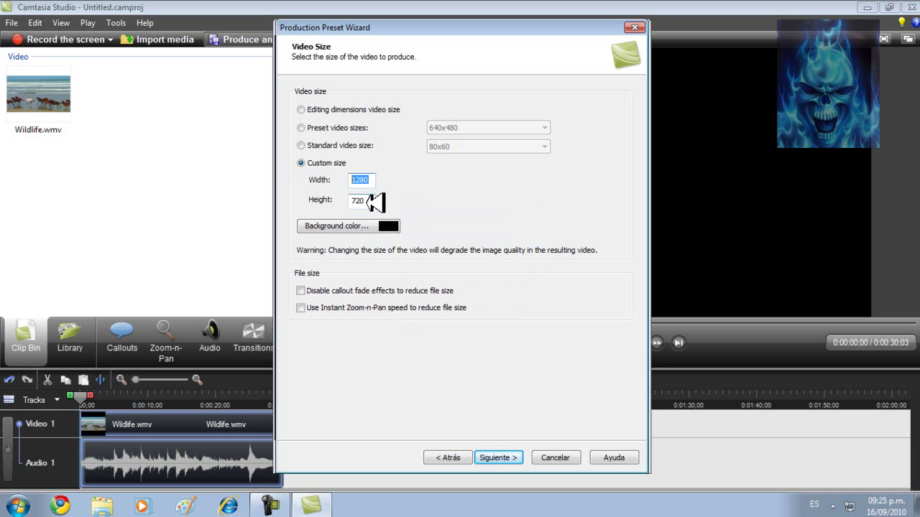
double_click(359, 200)
left_click(373, 202)
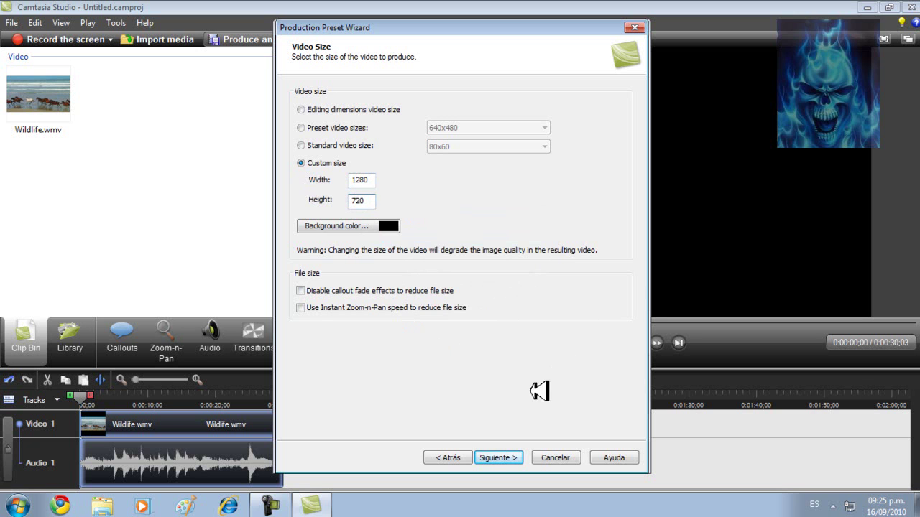
left_click(512, 454)
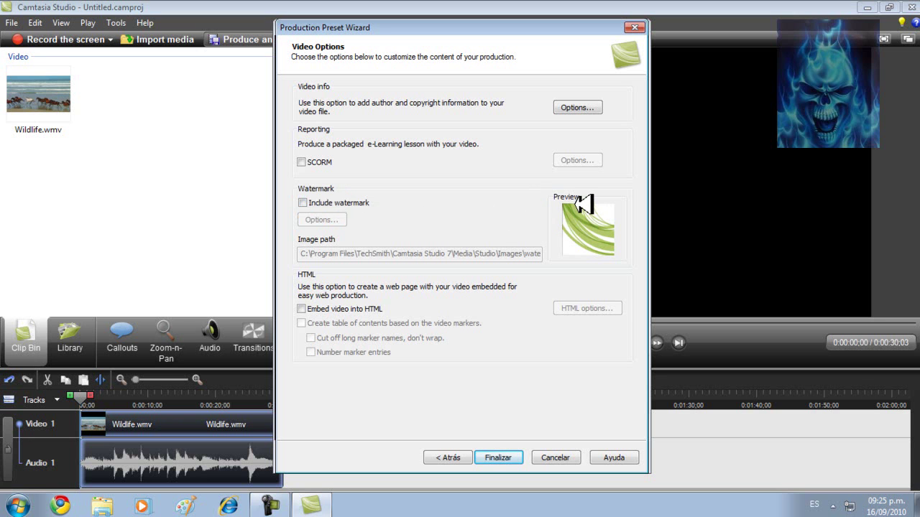
Step: Include a watermark in the preset and use Calaberas[1][1].jpg from the a salbar folder as its image
left_click(305, 202)
left_click(321, 220)
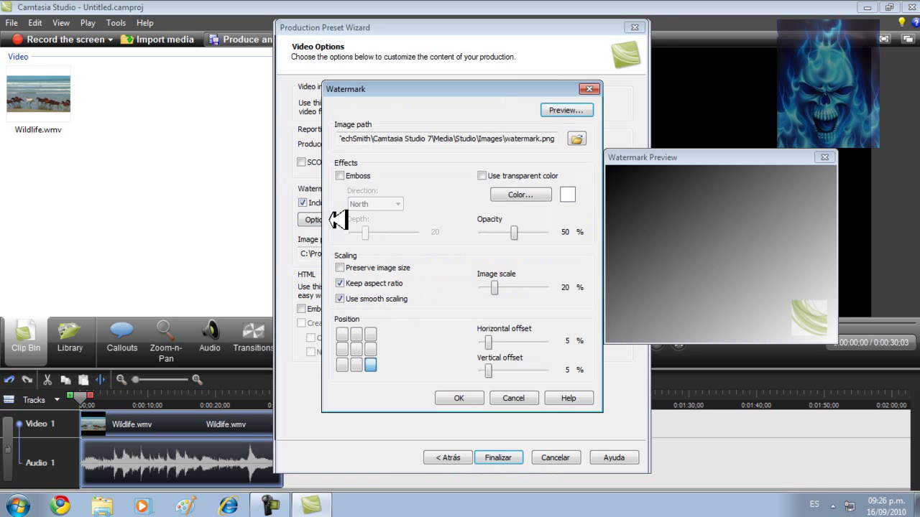
left_click(579, 138)
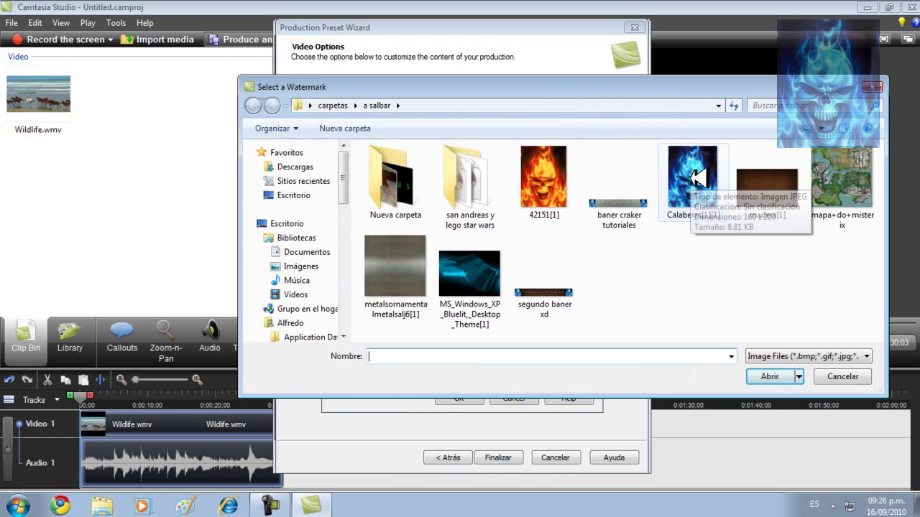
double_click(693, 177)
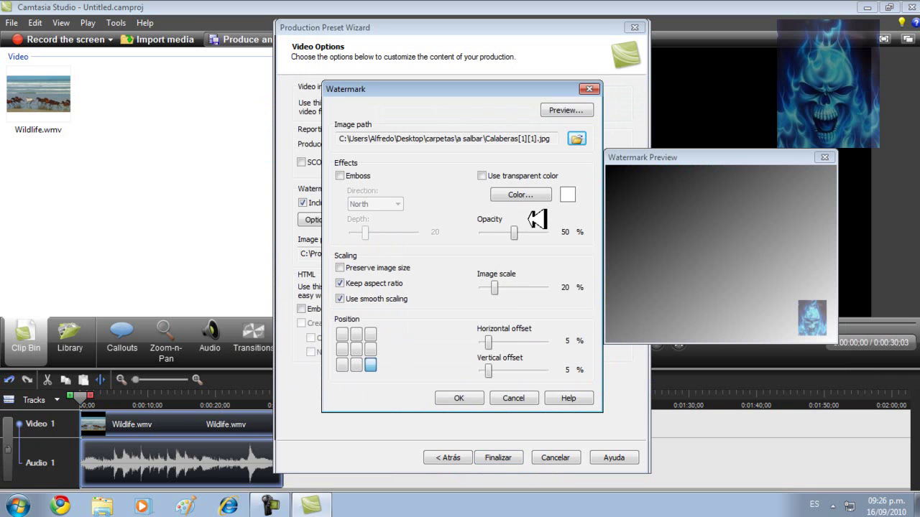
Step: Try the watermark at 23% image scale and 24% opacity in the video's top-left, bottom-left and top-right corners
mouse_move(501, 287)
left_mouse_down()
mouse_move(529, 286)
mouse_move(495, 286)
left_mouse_up()
mouse_move(518, 232)
left_mouse_down()
mouse_move(482, 232)
mouse_move(553, 232)
mouse_move(505, 237)
left_mouse_up()
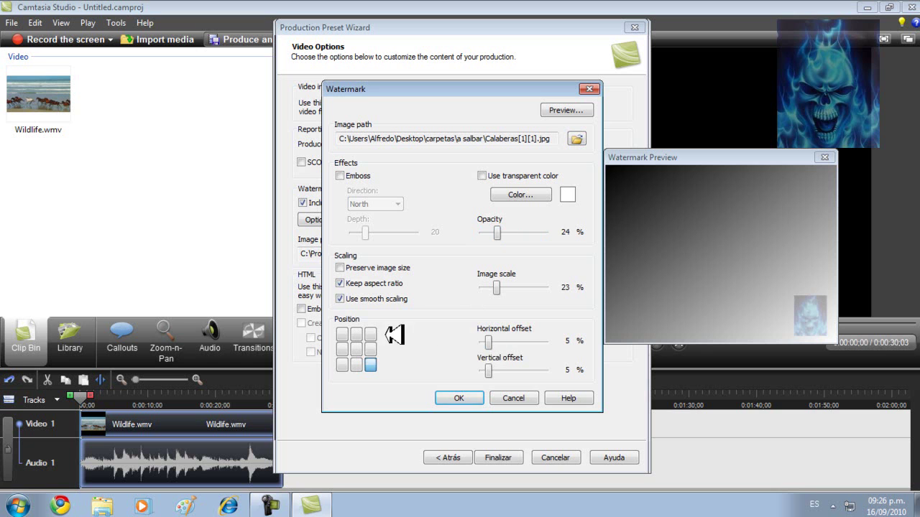
left_click(346, 333)
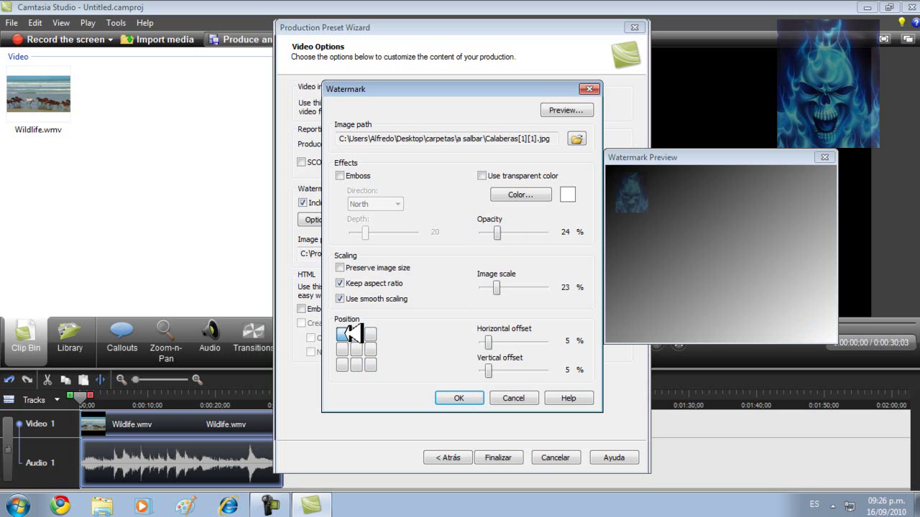
left_click(344, 365)
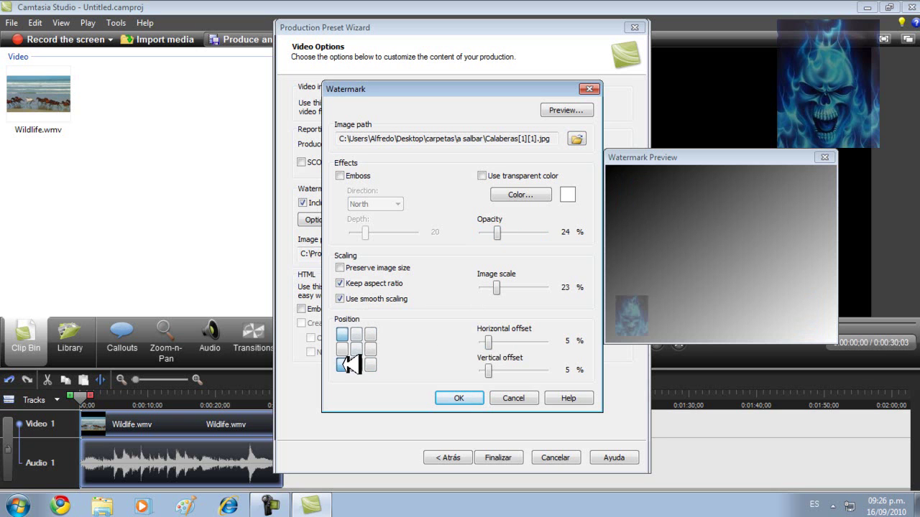
left_click(370, 334)
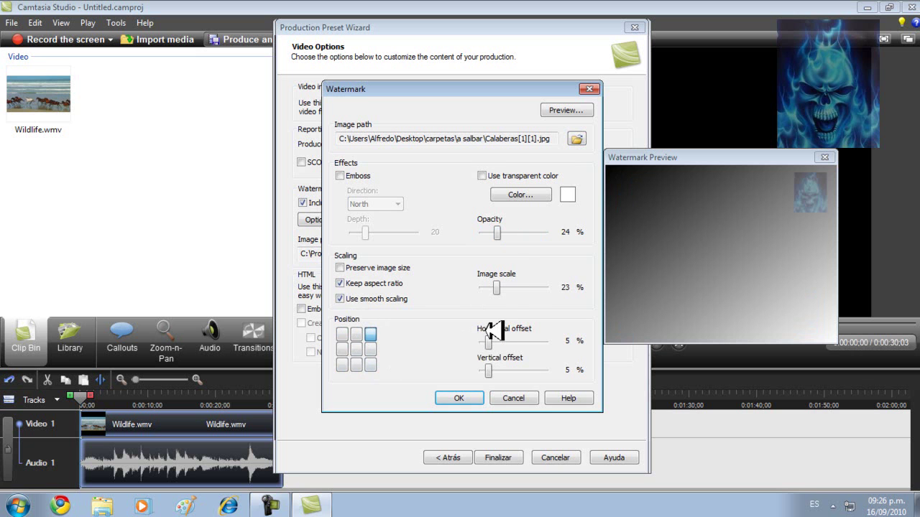
Step: Try the watermark at 60% image scale and 100% opacity in the top-left corner and along the bottom edge
left_click_drag(498, 287, 534, 295)
left_click_drag(497, 231, 544, 231)
left_click(343, 334)
left_click(343, 365)
left_click(356, 365)
left_click(370, 365)
Step: Anchor the watermark in the video's top-right corner with 55% opacity and 25% image scale, and finish the preset
left_click(370, 334)
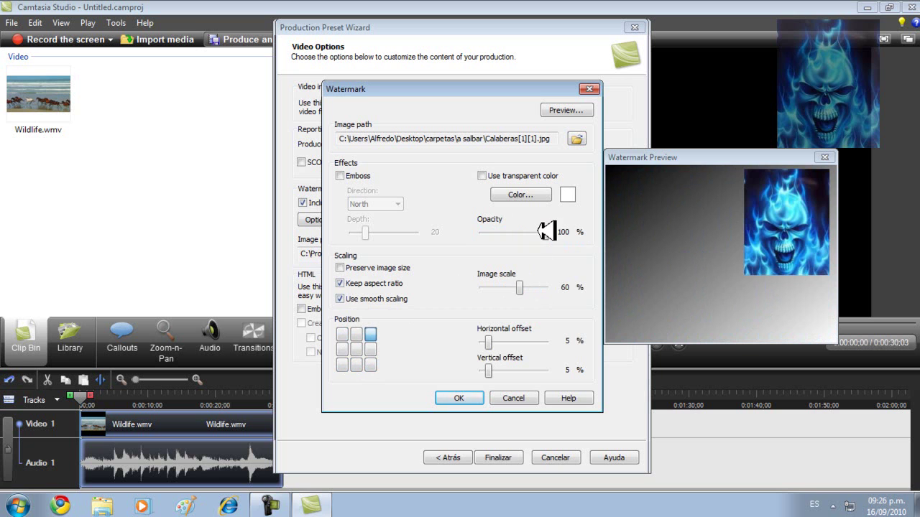
left_click_drag(544, 231, 517, 231)
left_click_drag(518, 288, 499, 287)
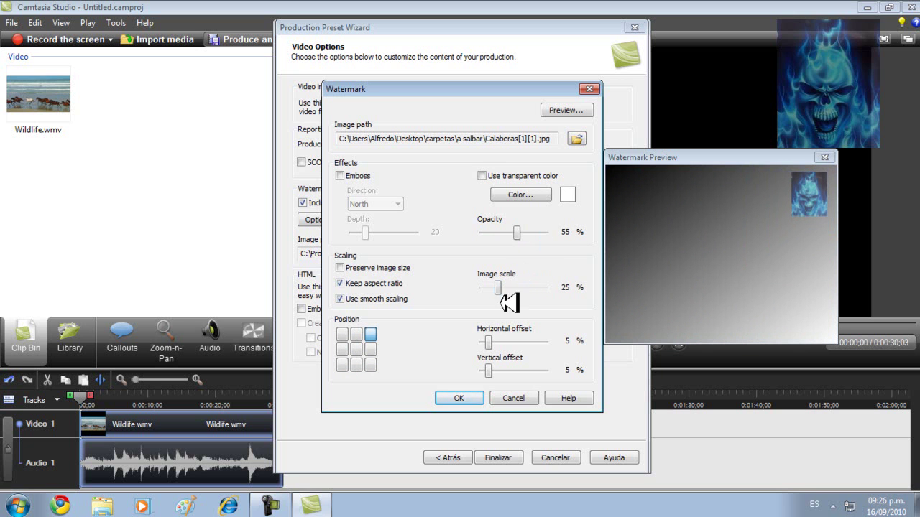
left_click(478, 397)
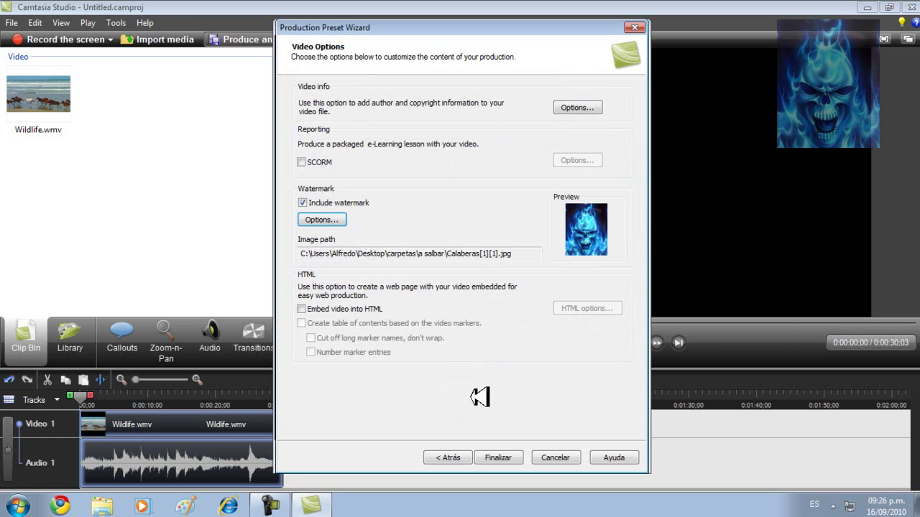
left_click(498, 458)
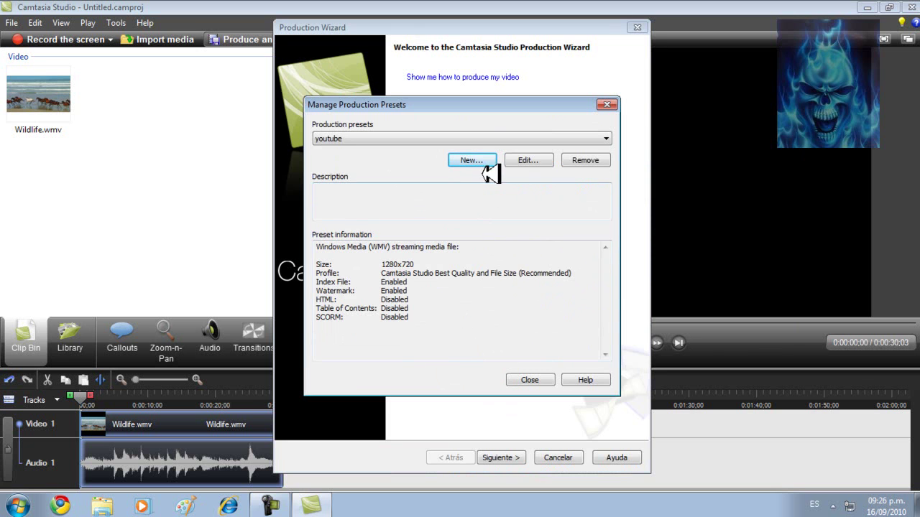
Step: Close the preset manager and choose the youtube preset for the production
left_click(608, 106)
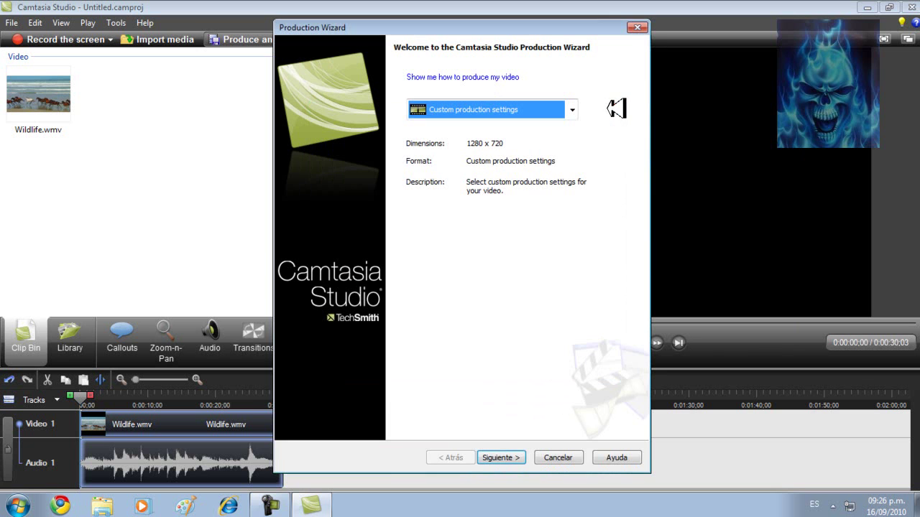
left_click(573, 109)
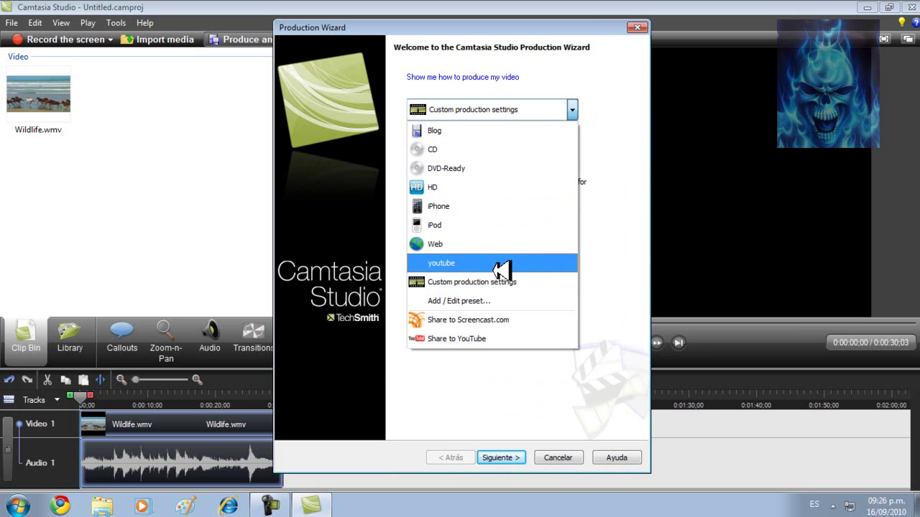
left_click(440, 263)
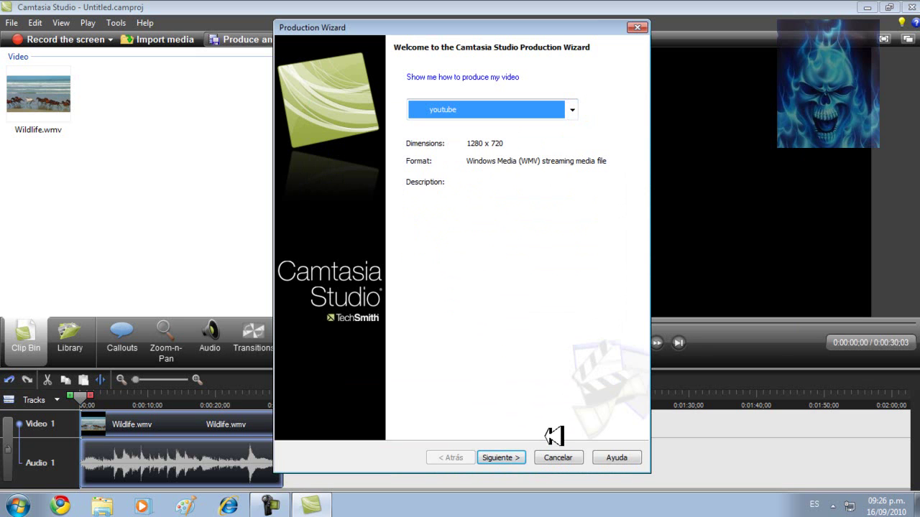
Step: Name the production descargar camtasia estudio 9 and close the Production Wizard without producing the video
left_click(513, 457)
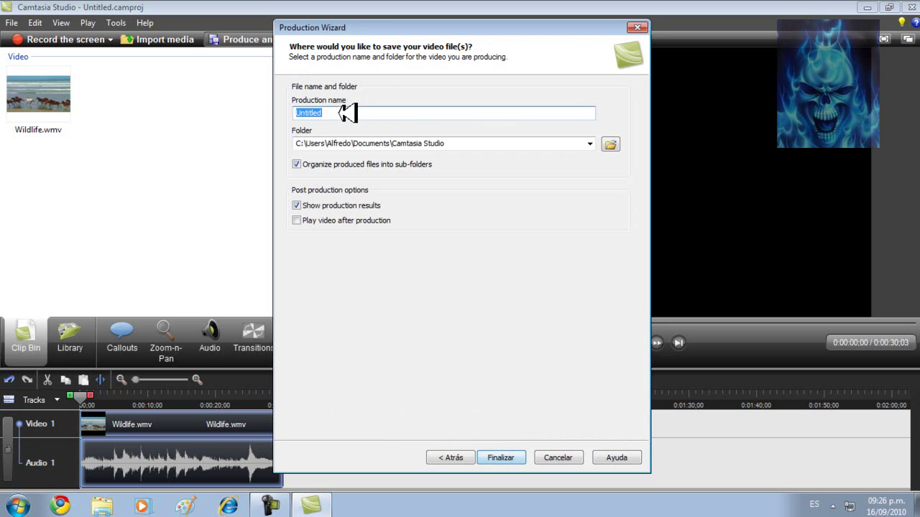
key("BackSpace")
type("descargar camtasia estu")
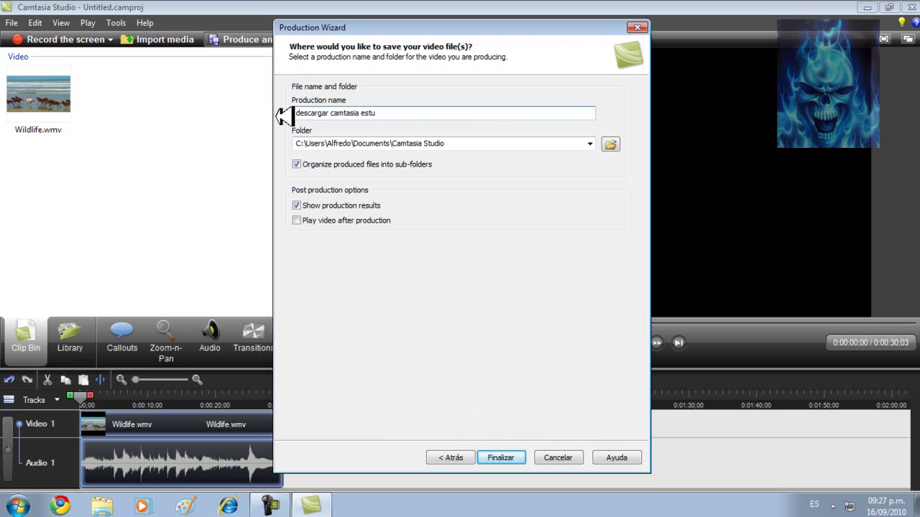
type("dio 9")
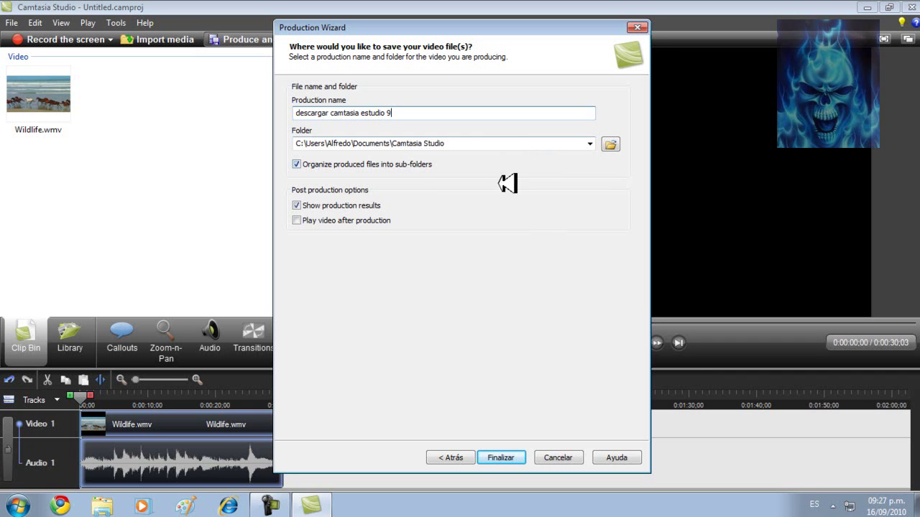
left_click(633, 27)
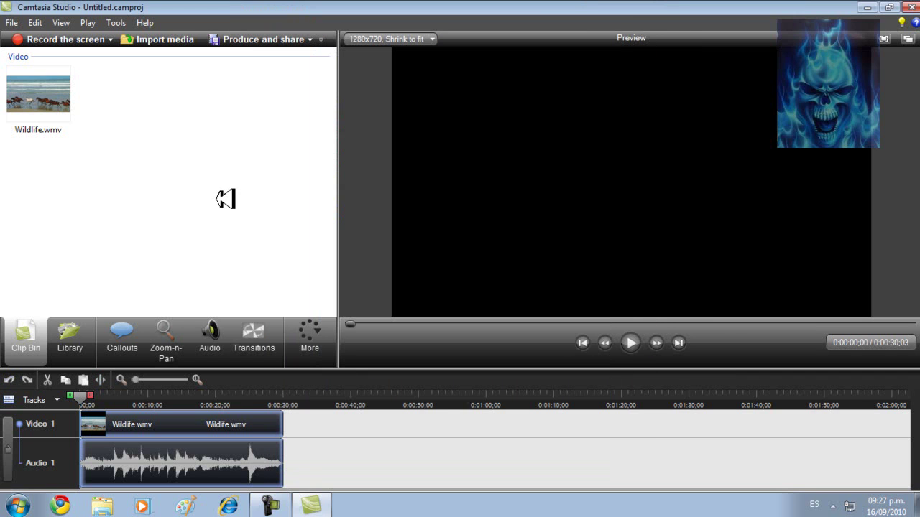